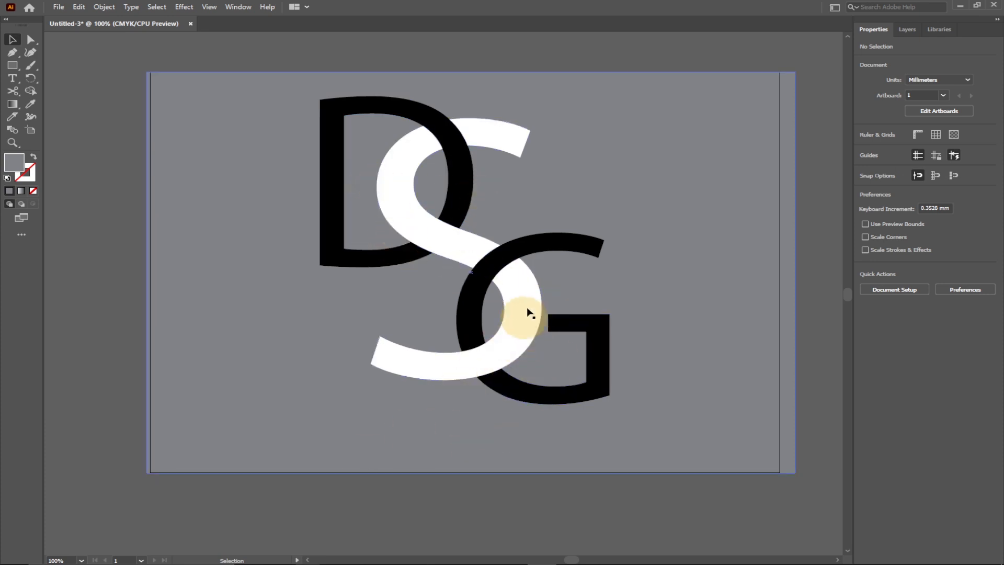
# Step: Create a new landscape A4 document, 297 × 210 mm, in CMYK colour mode at 300 ppi
pyautogui.click(59, 8)
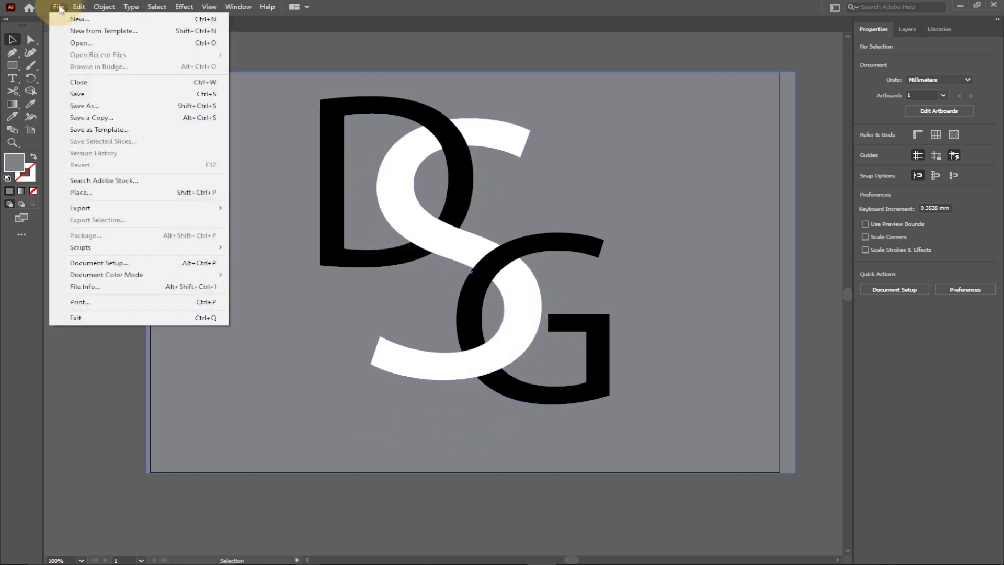
pyautogui.click(78, 19)
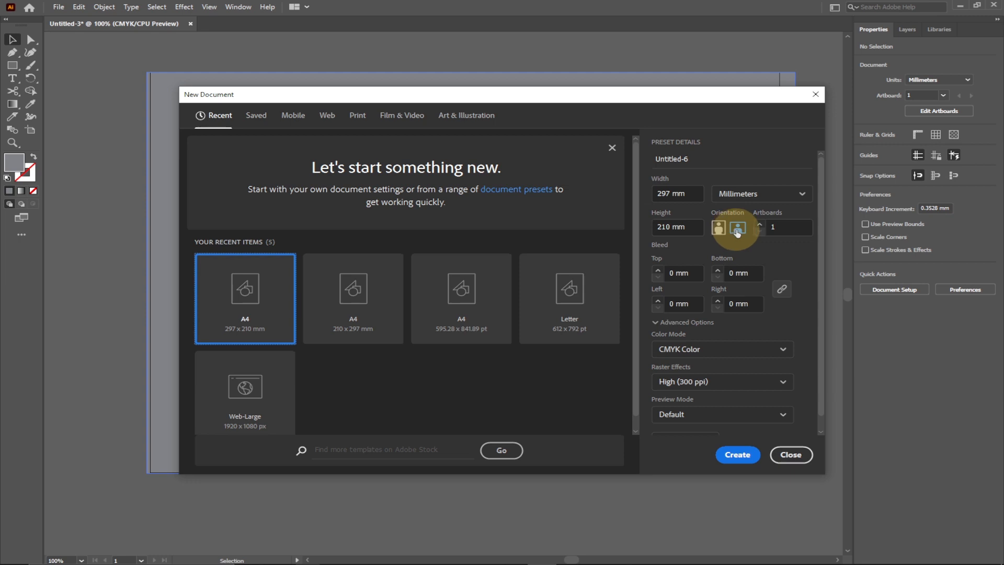
pyautogui.click(738, 454)
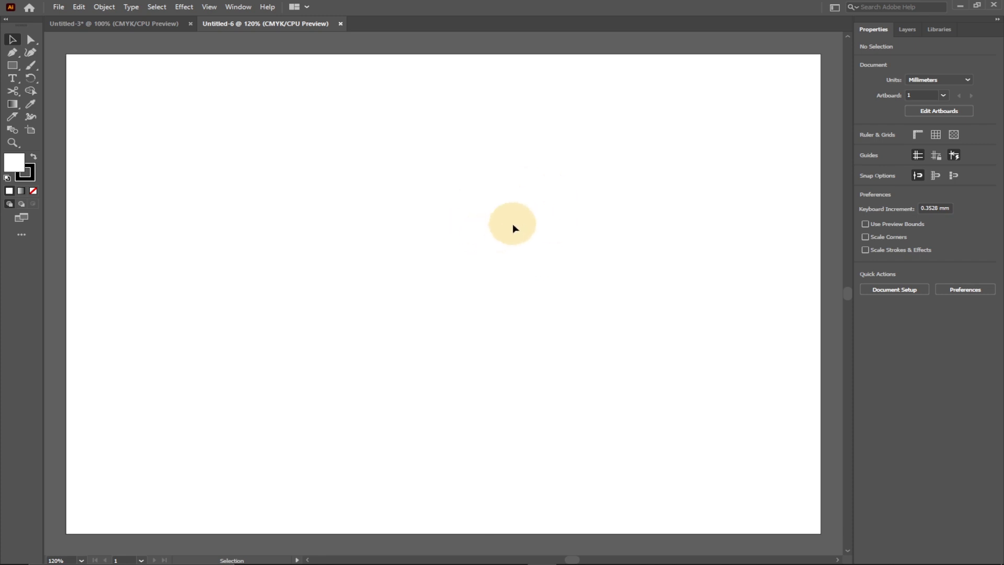
# Step: Add the point text "DSG" near the middle of the artboard
pyautogui.click(12, 78)
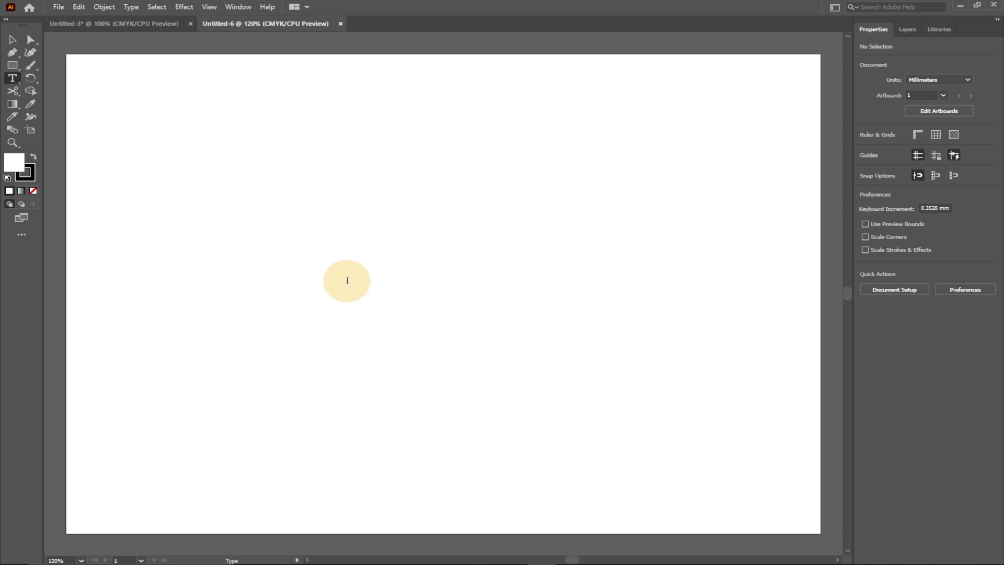
pyautogui.click(347, 281)
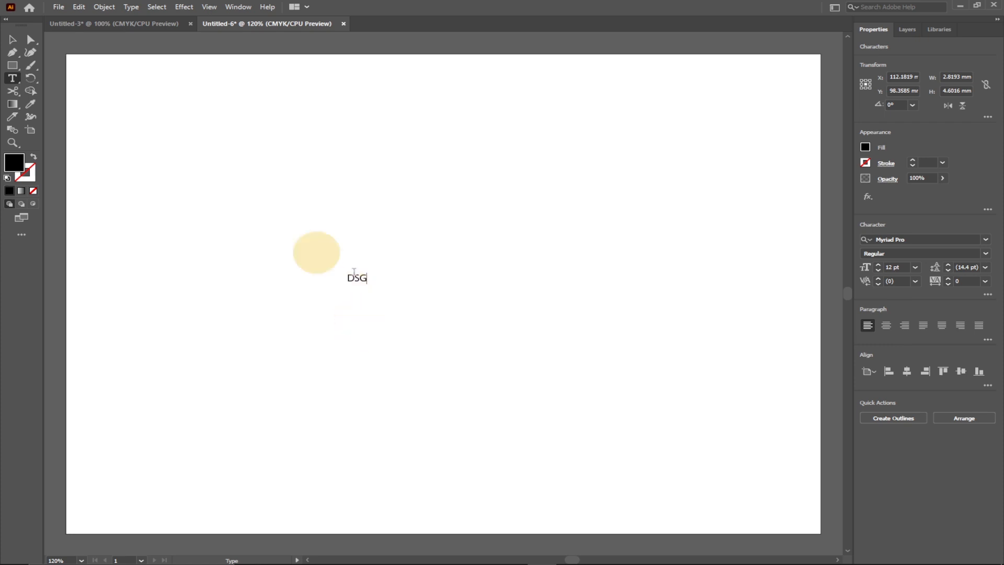
pyautogui.click(12, 39)
# Step: Scale the DSG text up to about 297 pt and place it across the middle of the artboard
pyautogui.click(357, 277)
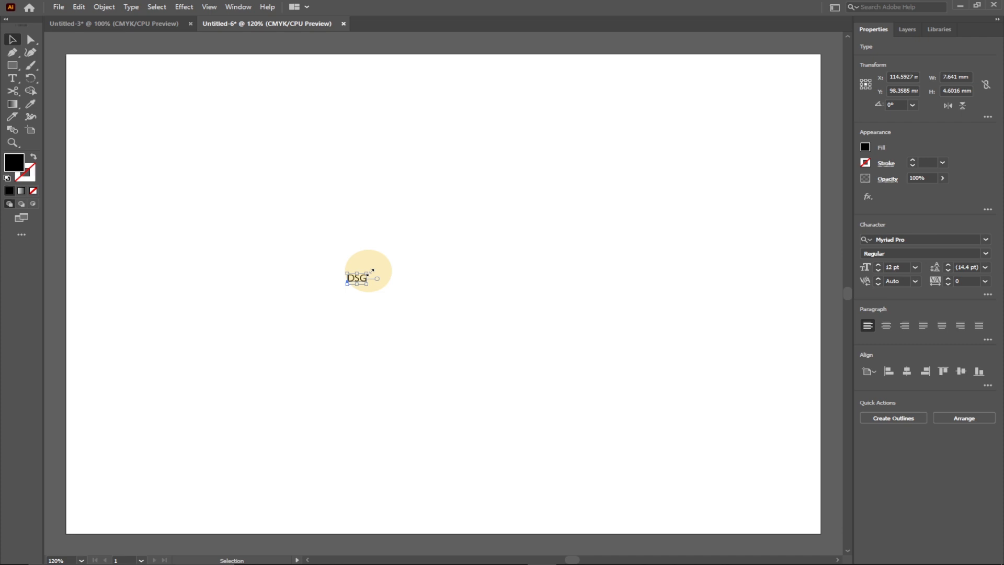
pyautogui.moveTo(371, 271); pyautogui.dragTo(686, 114)
pyautogui.moveTo(347, 283); pyautogui.dragTo(181, 376)
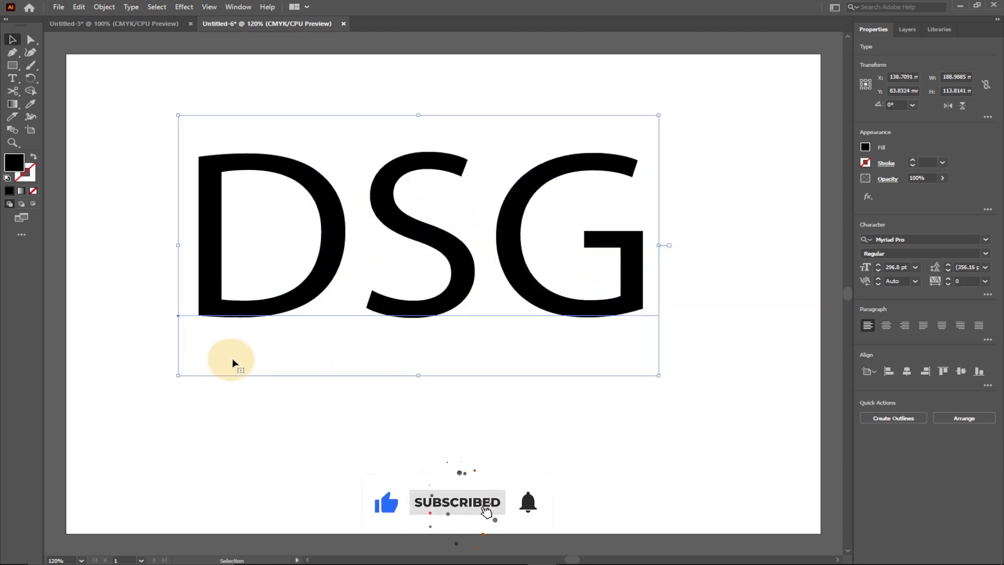
pyautogui.moveTo(428, 240); pyautogui.dragTo(441, 252)
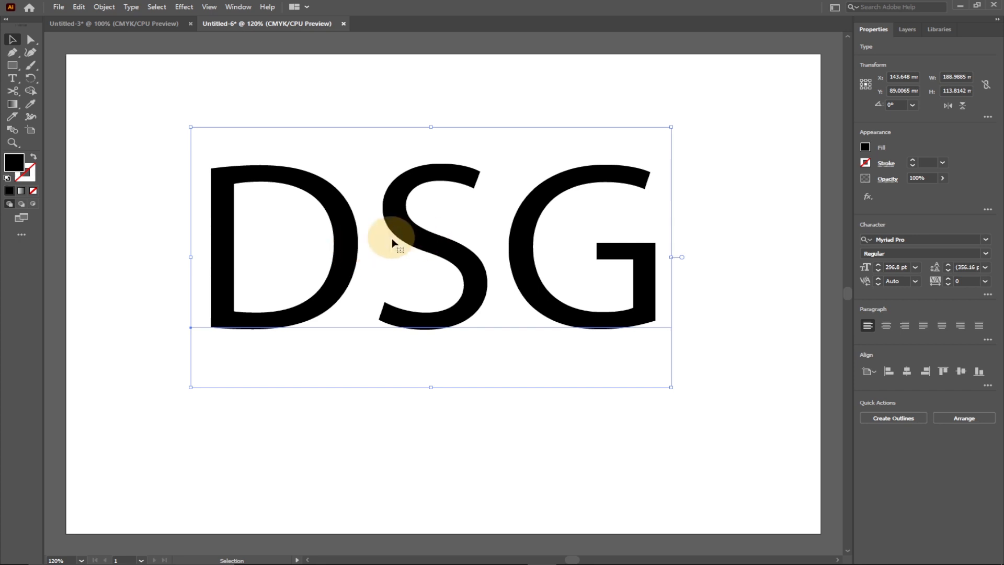
# Step: Convert the DSG text to outlines and ungroup it into separate letters
pyautogui.rightClick(423, 239)
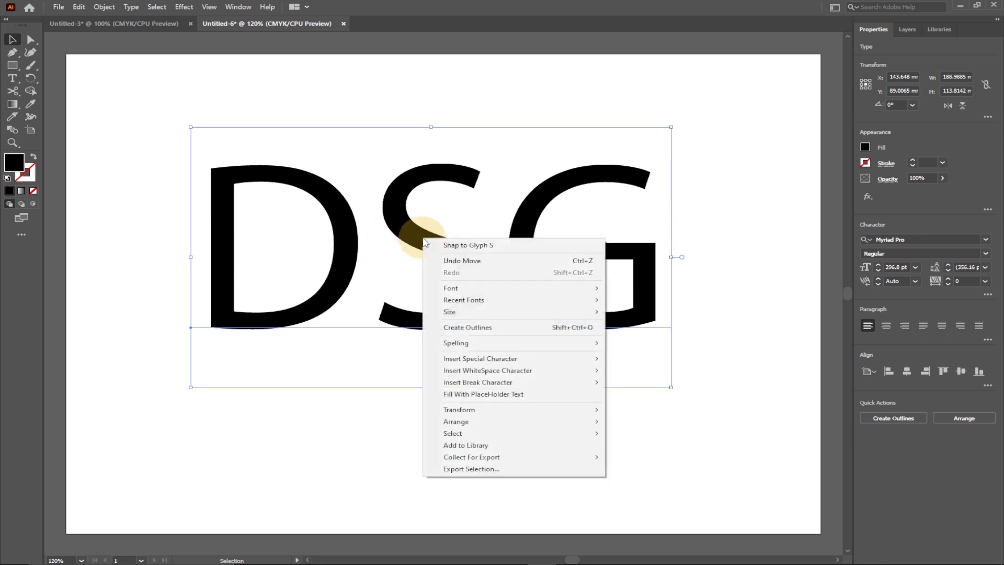
pyautogui.click(475, 333)
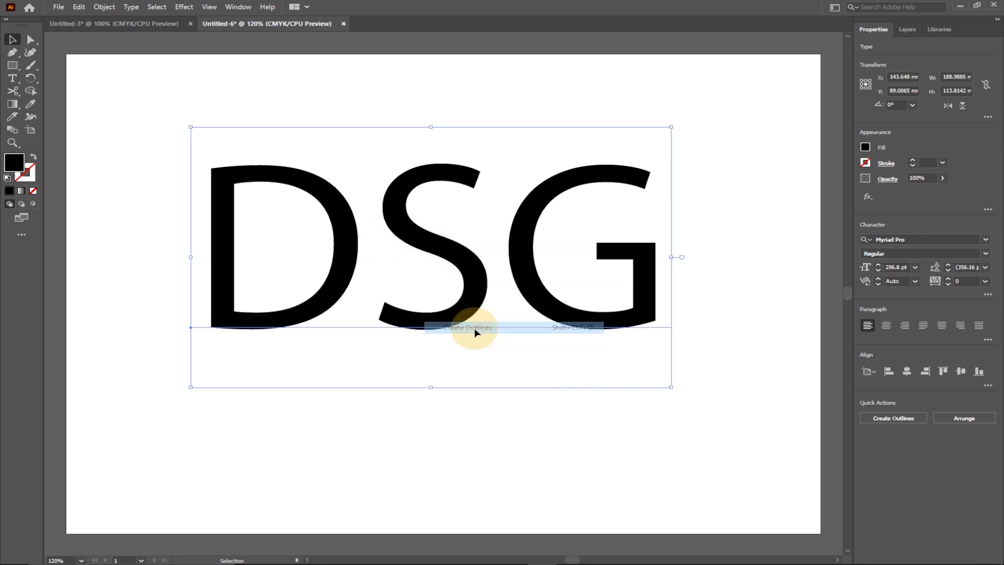
pyautogui.rightClick(438, 244)
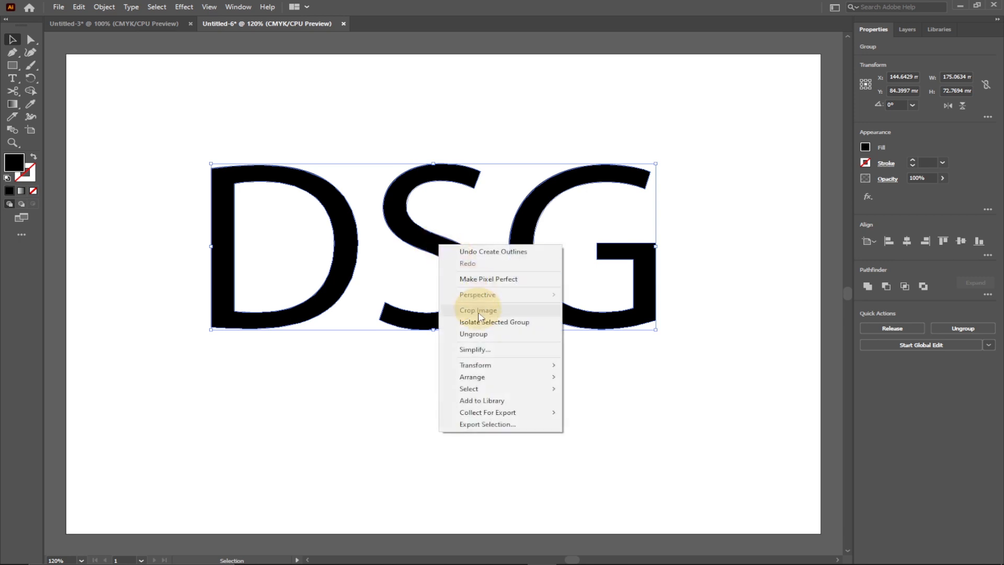
pyautogui.click(482, 337)
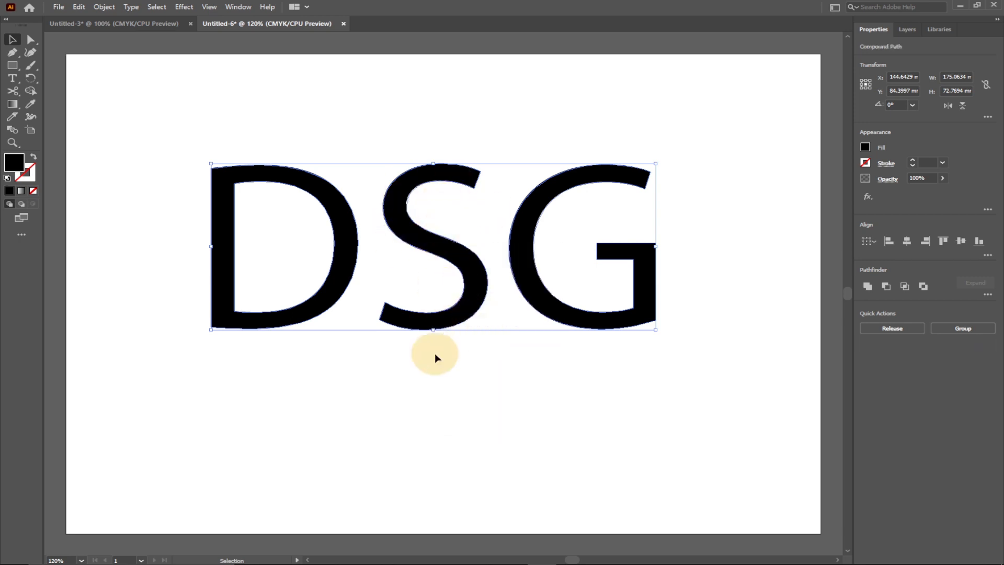
pyautogui.click(441, 365)
# Step: Enlarge the letter S to about 76 × 129 mm and centre it between the D and the G
pyautogui.moveTo(456, 250)
pyautogui.mouseDown()
pyautogui.moveTo(470, 206)
pyautogui.moveTo(450, 262)
pyautogui.moveTo(452, 223)
pyautogui.moveTo(462, 238)
pyautogui.mouseUp()
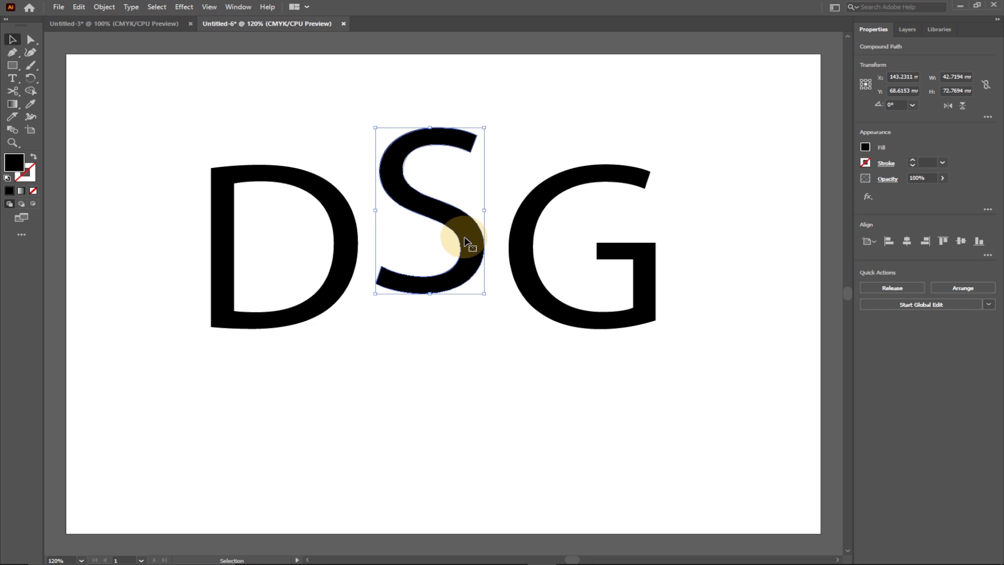
pyautogui.moveTo(467, 234); pyautogui.dragTo(462, 263)
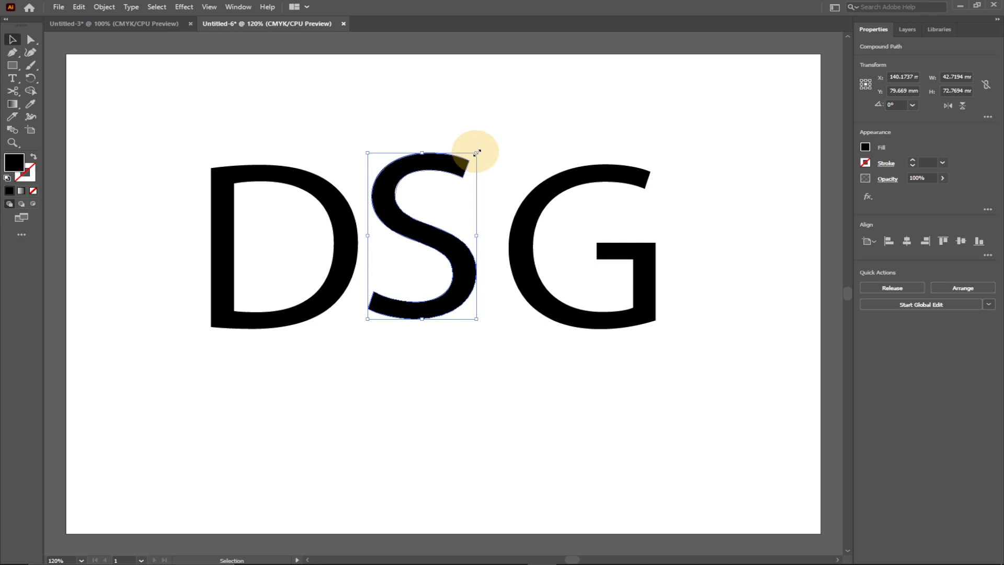
pyautogui.moveTo(477, 153); pyautogui.dragTo(545, 89)
pyautogui.moveTo(366, 320); pyautogui.dragTo(327, 382)
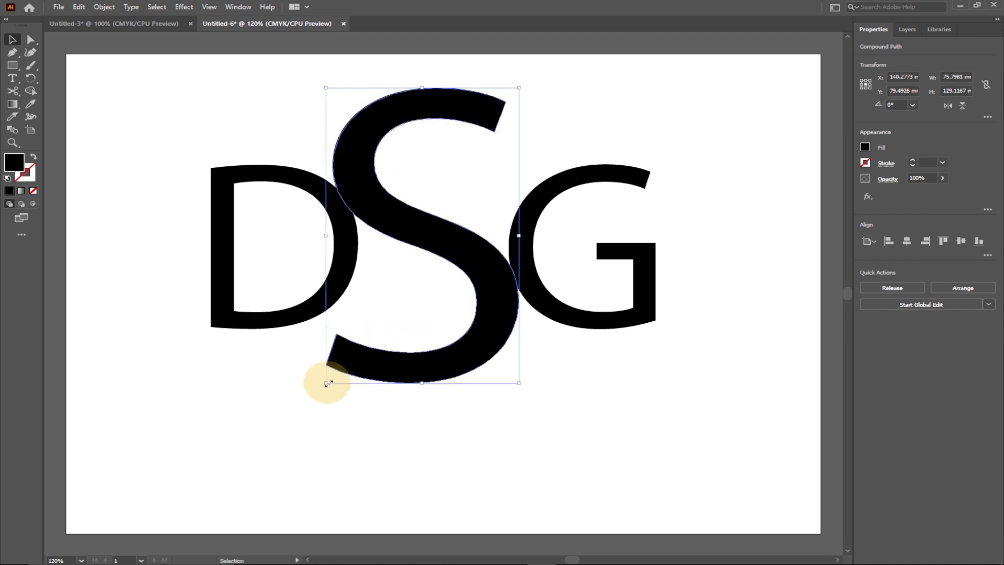
pyautogui.moveTo(459, 253)
pyautogui.mouseDown()
pyautogui.moveTo(465, 284)
pyautogui.moveTo(468, 256)
pyautogui.mouseUp()
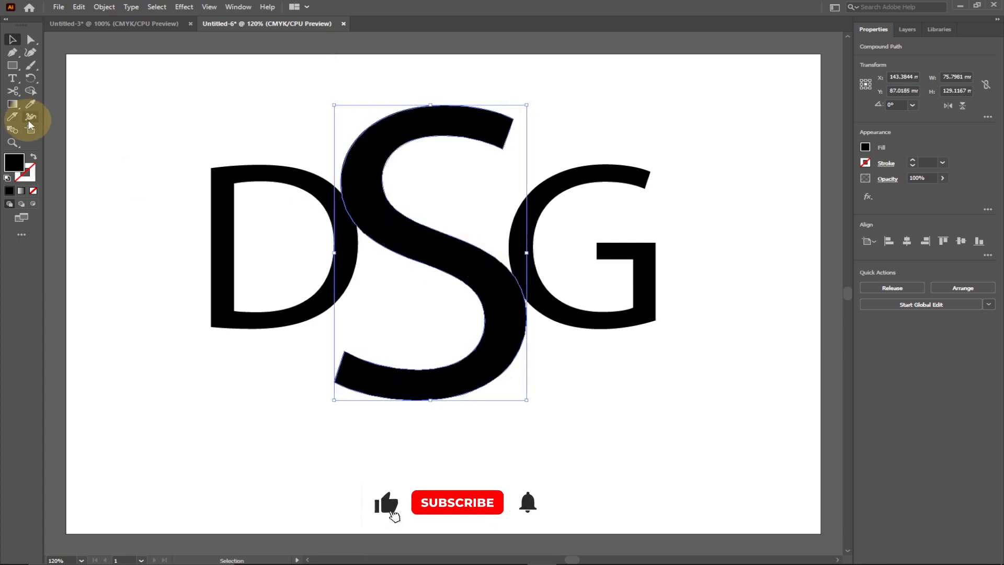
# Step: Following the finished monogram in Untitled-3, overlap the G with the S's lower curve and the D with its upper curve
pyautogui.click(112, 24)
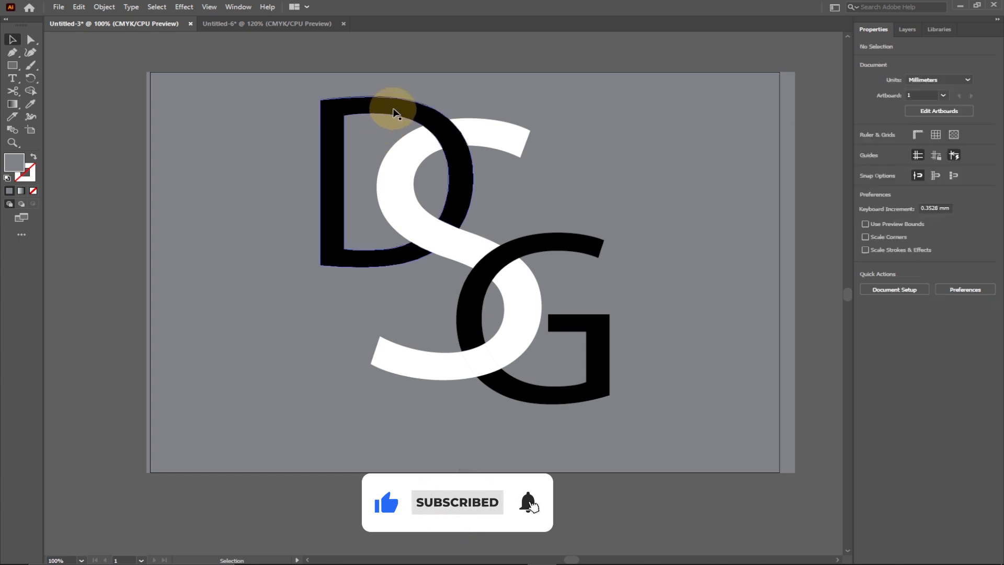
pyautogui.click(281, 25)
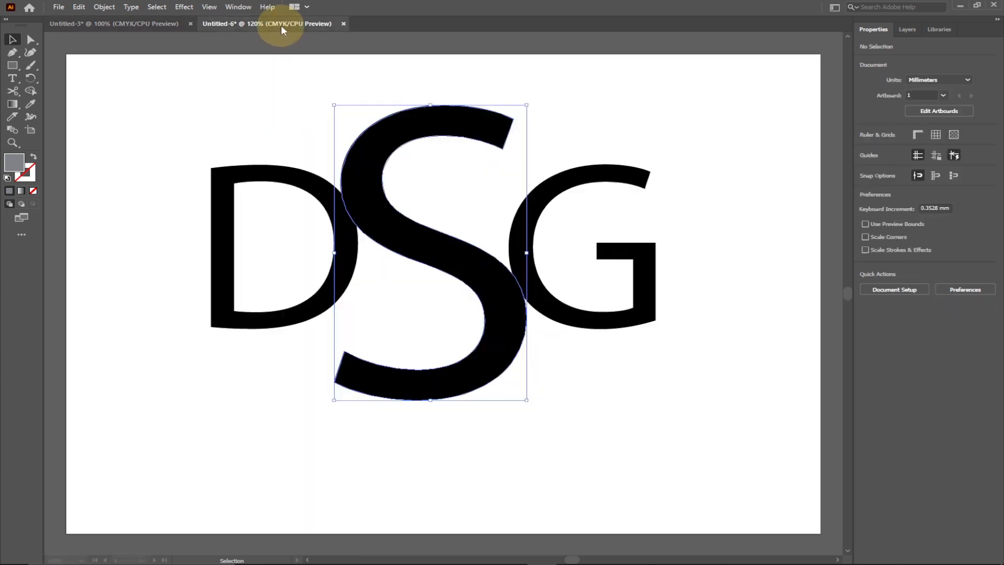
pyautogui.moveTo(538, 313); pyautogui.dragTo(502, 300)
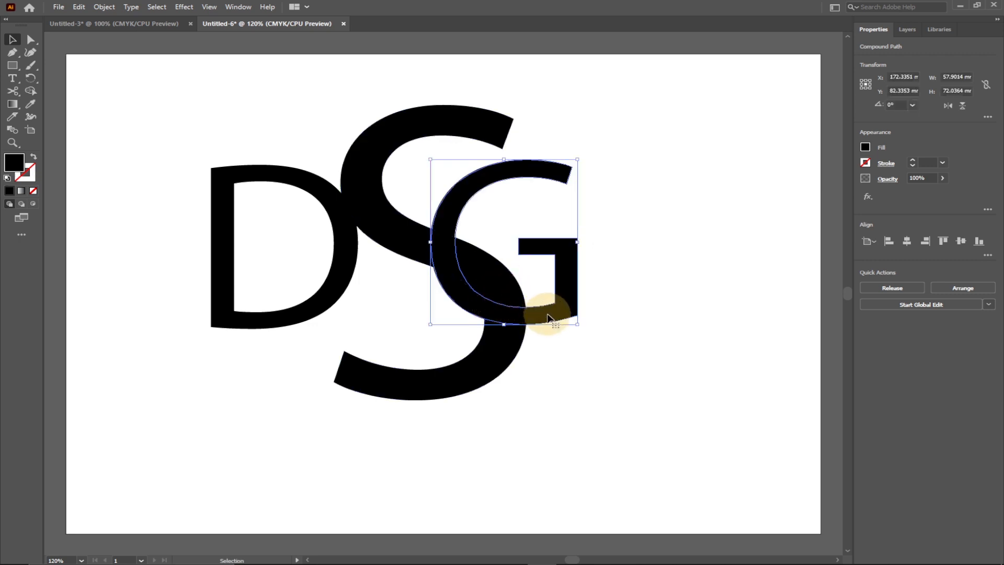
pyautogui.moveTo(547, 318); pyautogui.dragTo(532, 412)
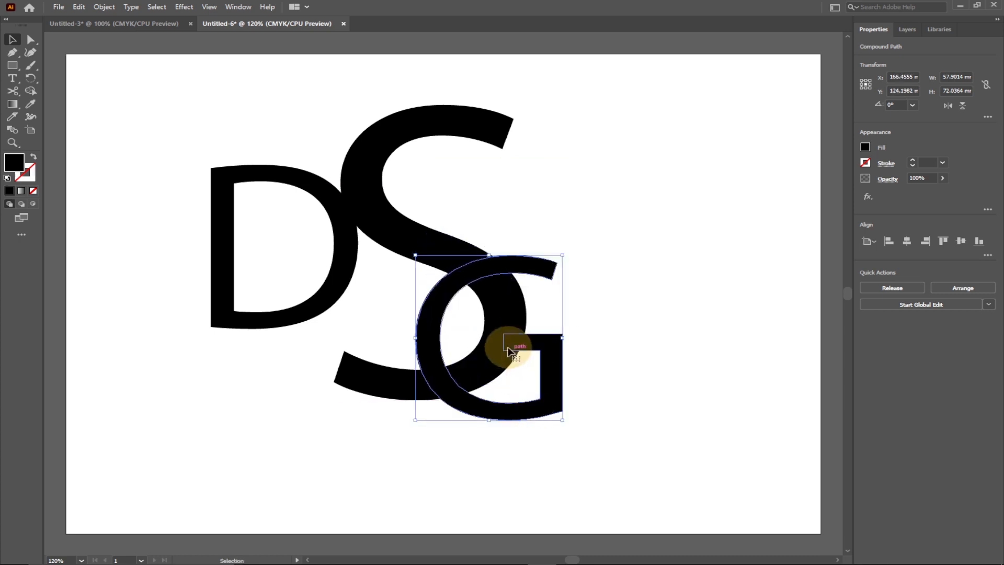
pyautogui.moveTo(534, 349); pyautogui.dragTo(549, 345)
pyautogui.moveTo(346, 225); pyautogui.dragTo(417, 149)
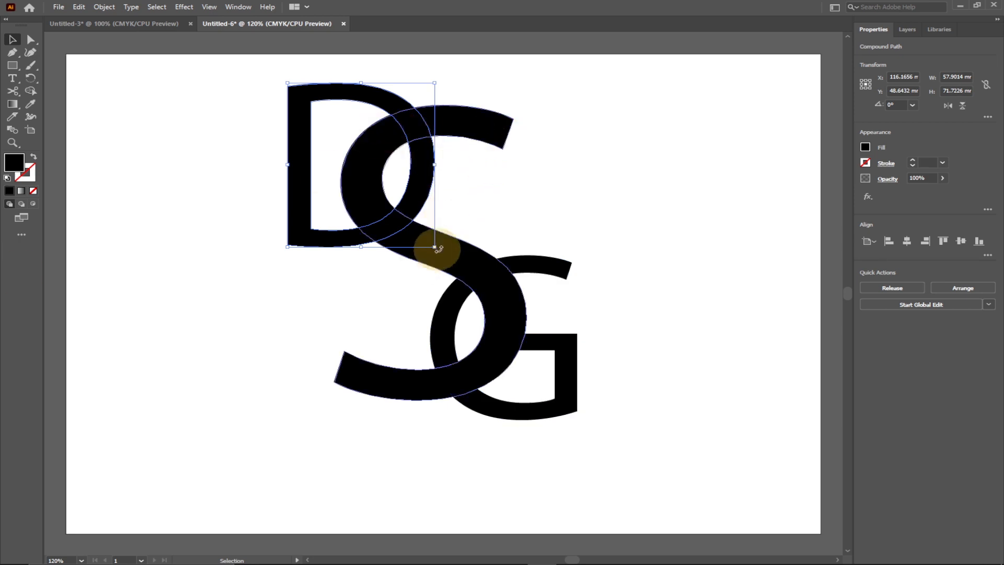
# Step: Enlarge the D to about 63 × 79 mm and the G to about 70 × 87 mm, shifting the G slightly left and up
pyautogui.moveTo(433, 246); pyautogui.dragTo(449, 263)
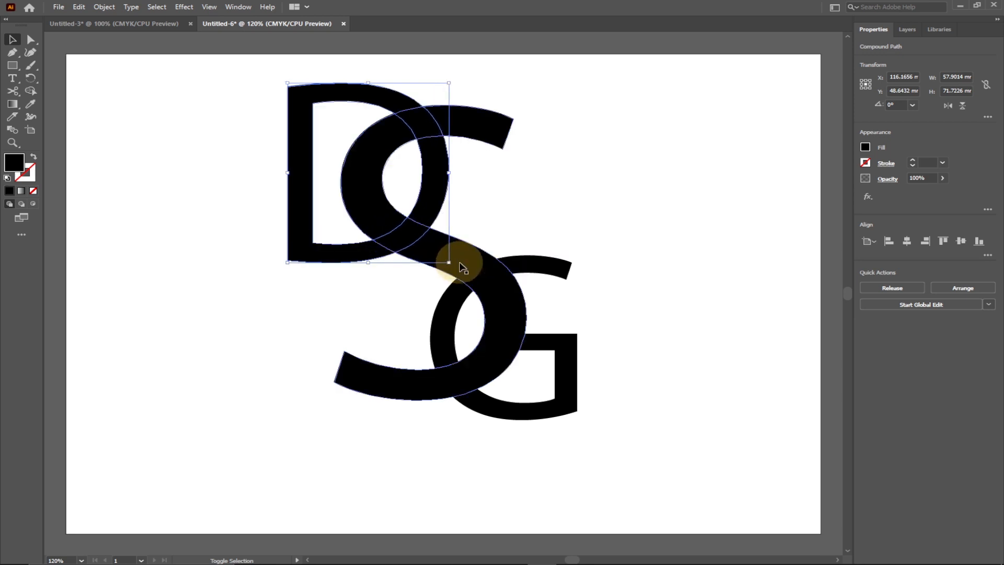
pyautogui.click(570, 266)
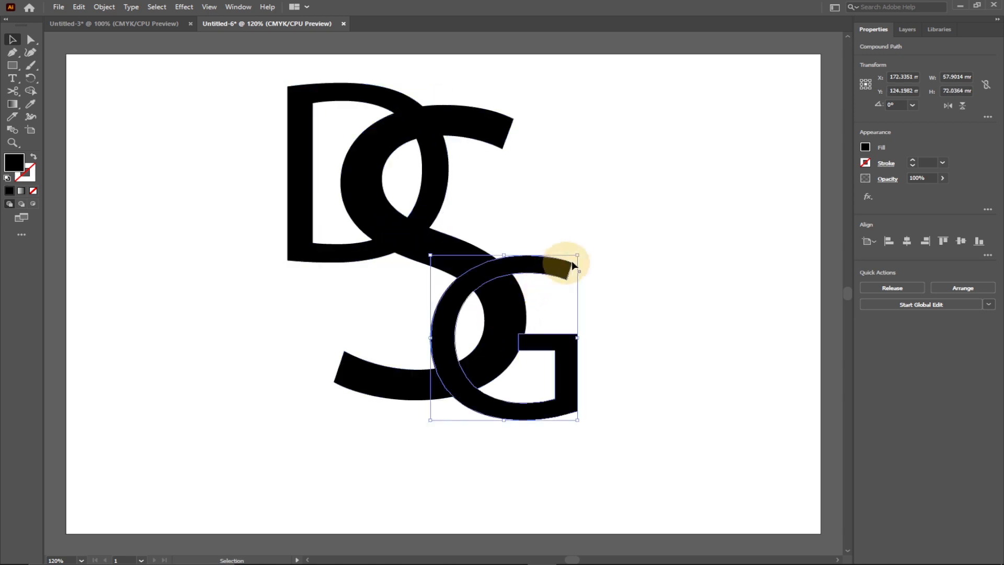
pyautogui.moveTo(577, 255); pyautogui.dragTo(609, 221)
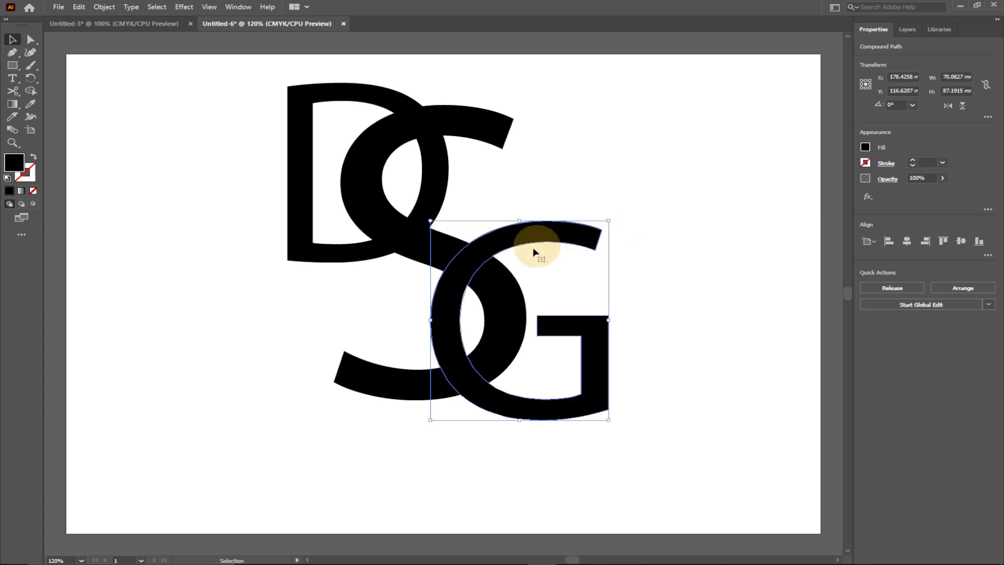
pyautogui.click(473, 271)
pyautogui.moveTo(473, 270); pyautogui.dragTo(469, 259)
# Step: Shift the D slightly down and enlarge it to about 67 × 83 mm over the S's upper curve
pyautogui.moveTo(339, 248); pyautogui.dragTo(343, 260)
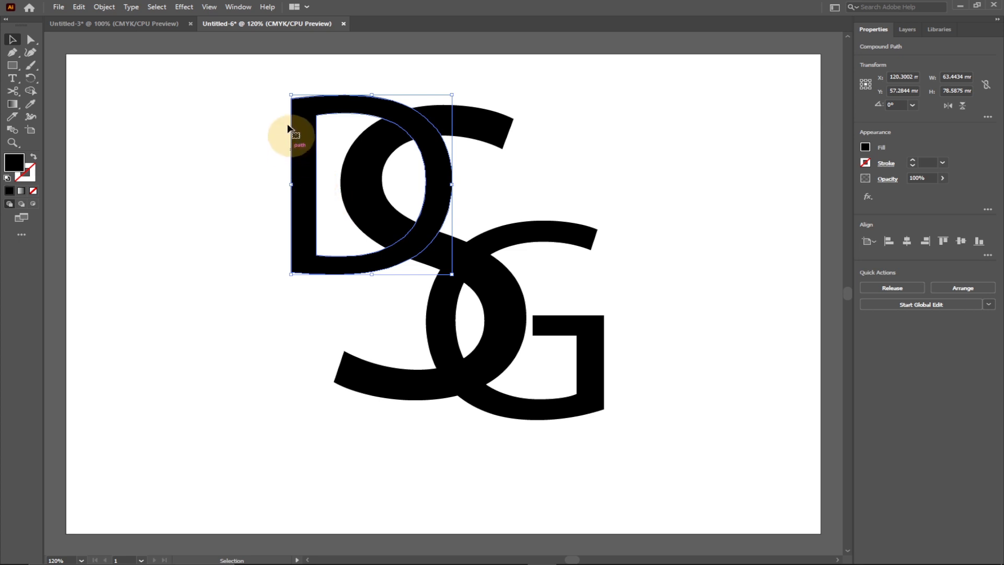
pyautogui.moveTo(290, 94); pyautogui.dragTo(285, 78)
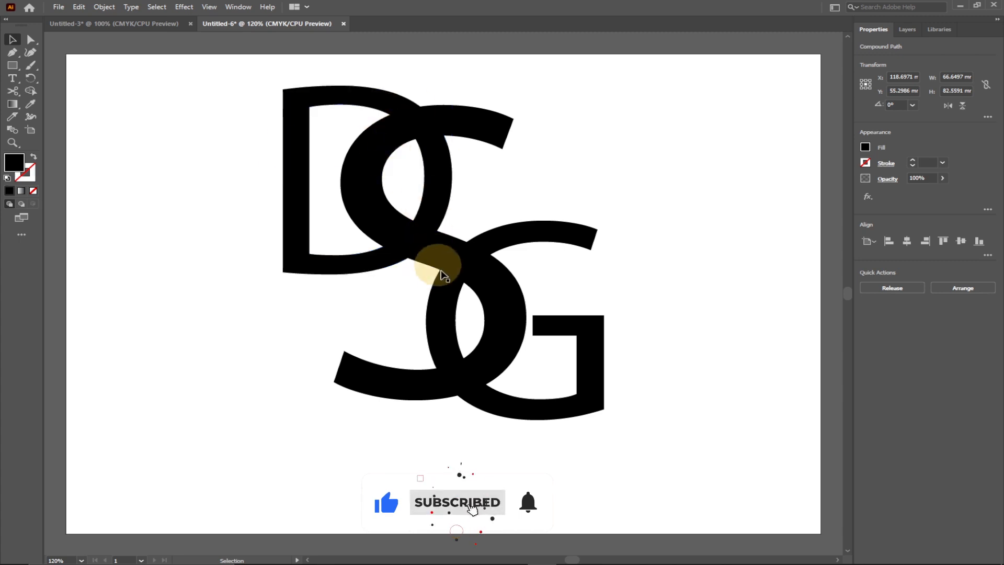
pyautogui.click(442, 274)
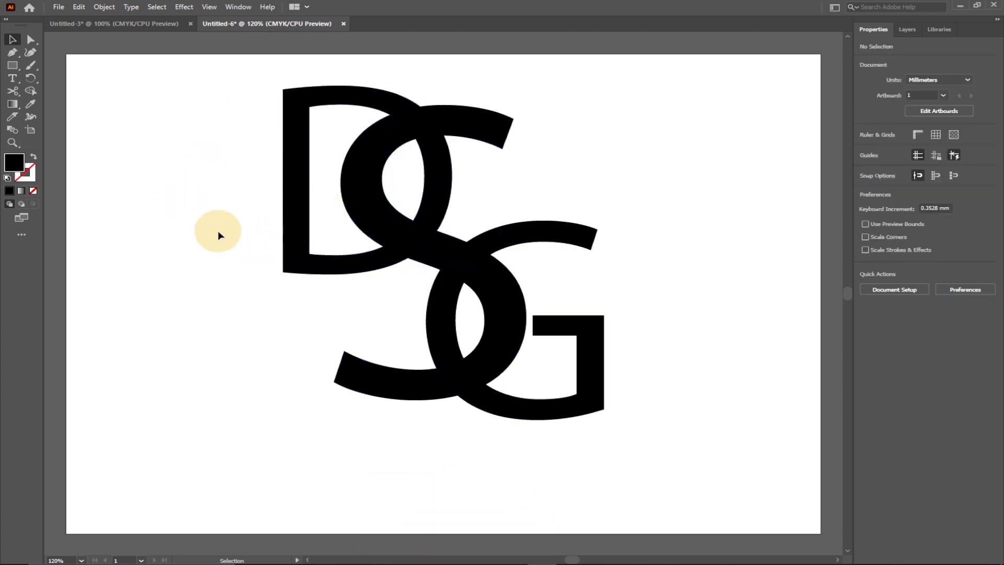
# Step: Move all three overlapping letters together slightly down and left on the artboard
pyautogui.moveTo(201, 73); pyautogui.dragTo(687, 434)
pyautogui.moveTo(401, 241); pyautogui.dragTo(380, 272)
pyautogui.click(205, 202)
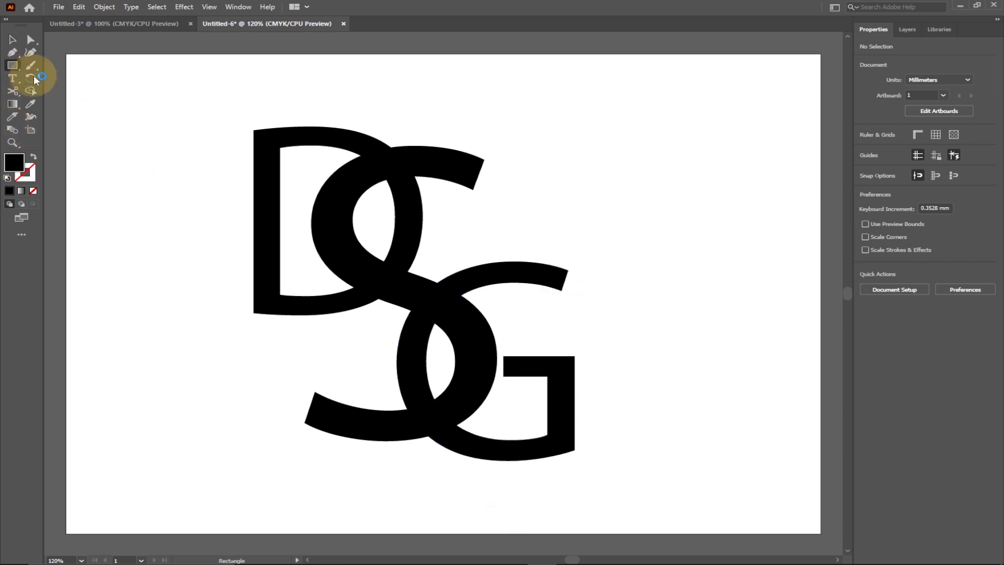
# Step: Draw a rectangle about 297.5 × 210 mm covering the artboard and fill it with mid grey
pyautogui.moveTo(63, 54); pyautogui.dragTo(818, 508)
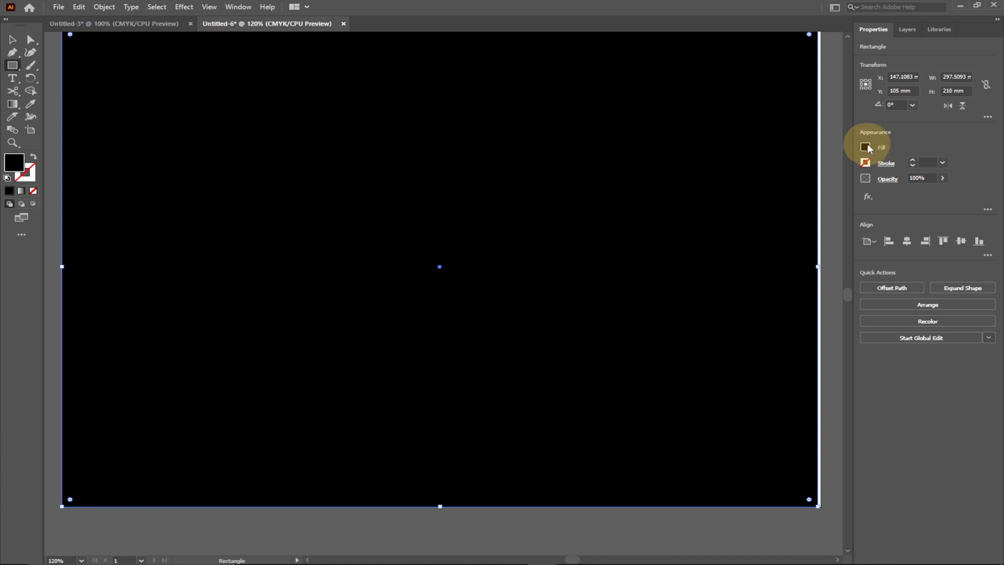
pyautogui.click(865, 147)
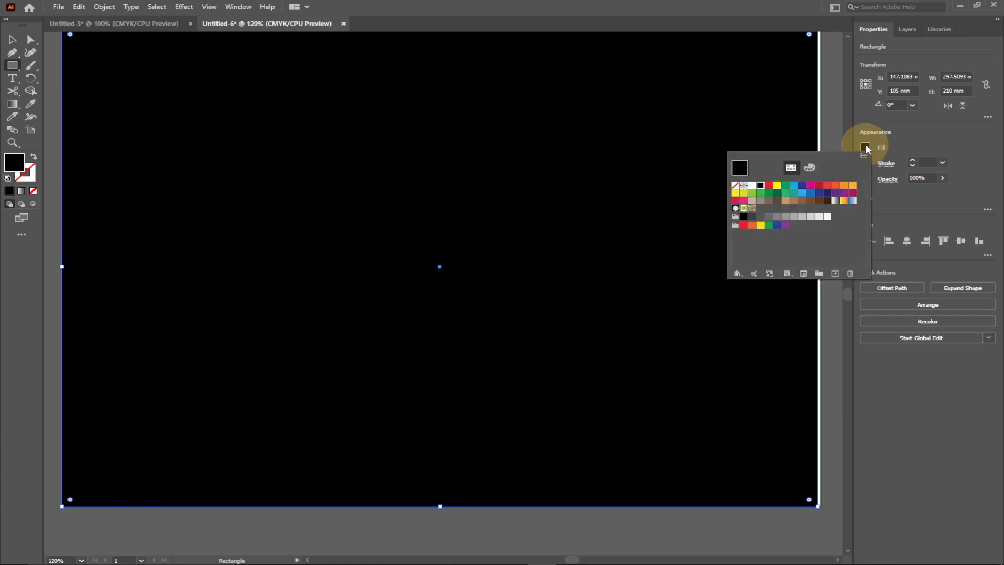
pyautogui.click(777, 217)
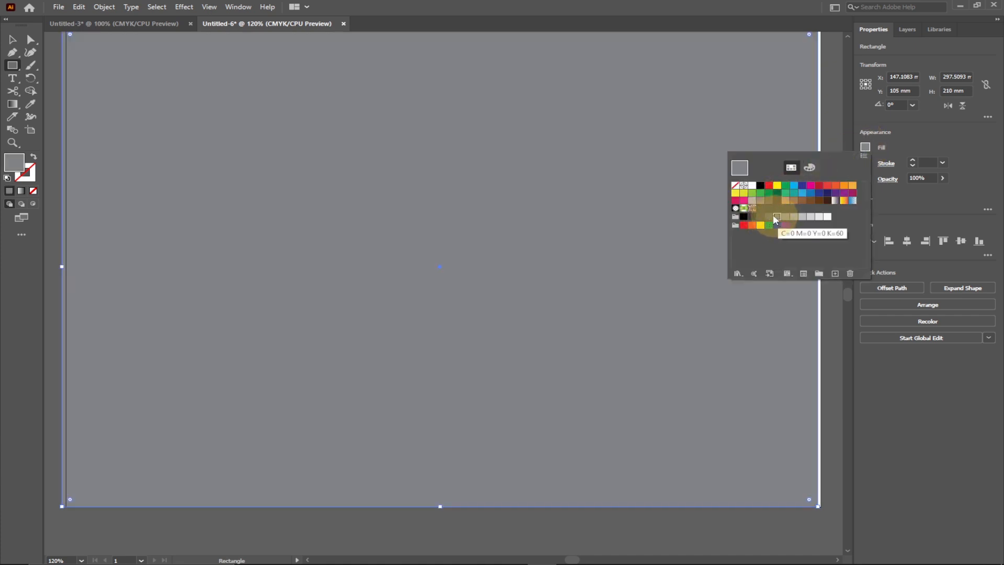
pyautogui.click(863, 156)
pyautogui.click(845, 129)
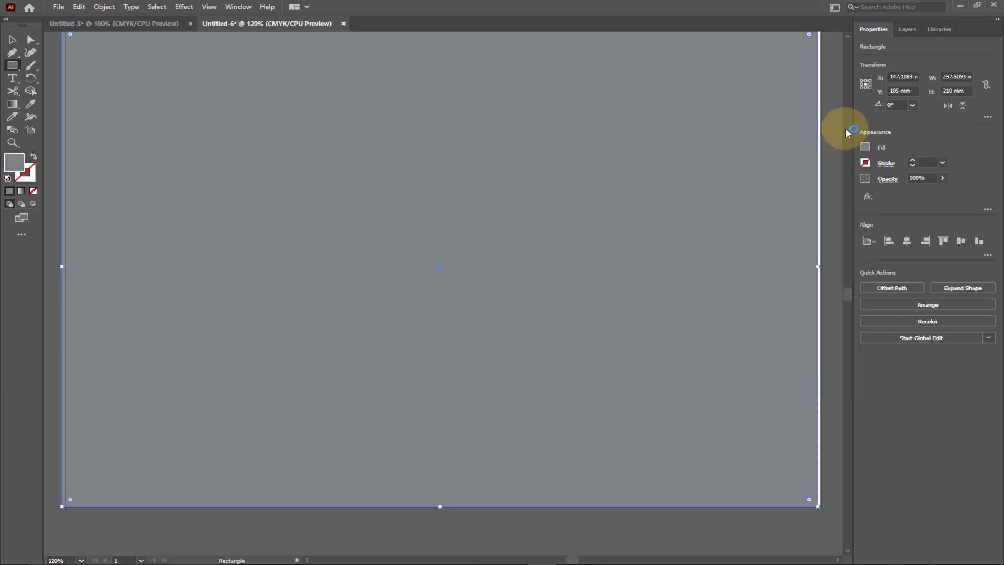
# Step: Send the grey background rectangle to the back, behind the letters
pyautogui.scroll(3, 847, 293)
pyautogui.scroll(-1, 848, 293)
pyautogui.rightClick(370, 228)
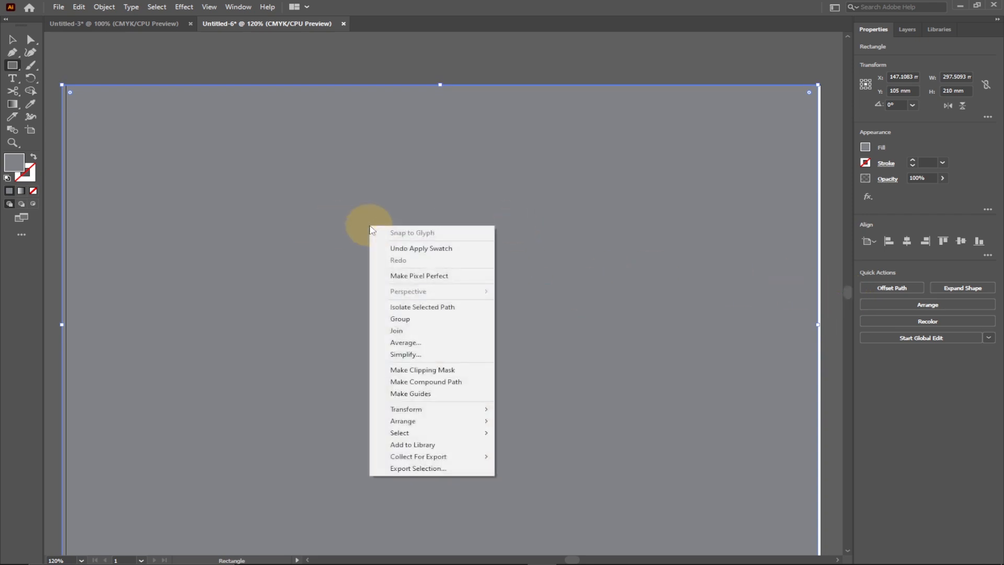
pyautogui.moveTo(423, 425)
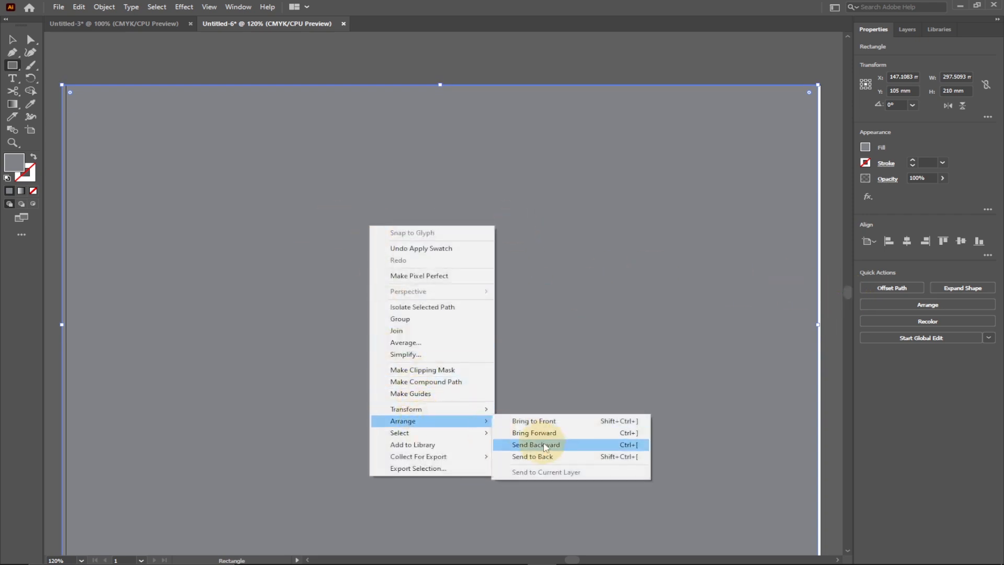
pyautogui.click(547, 458)
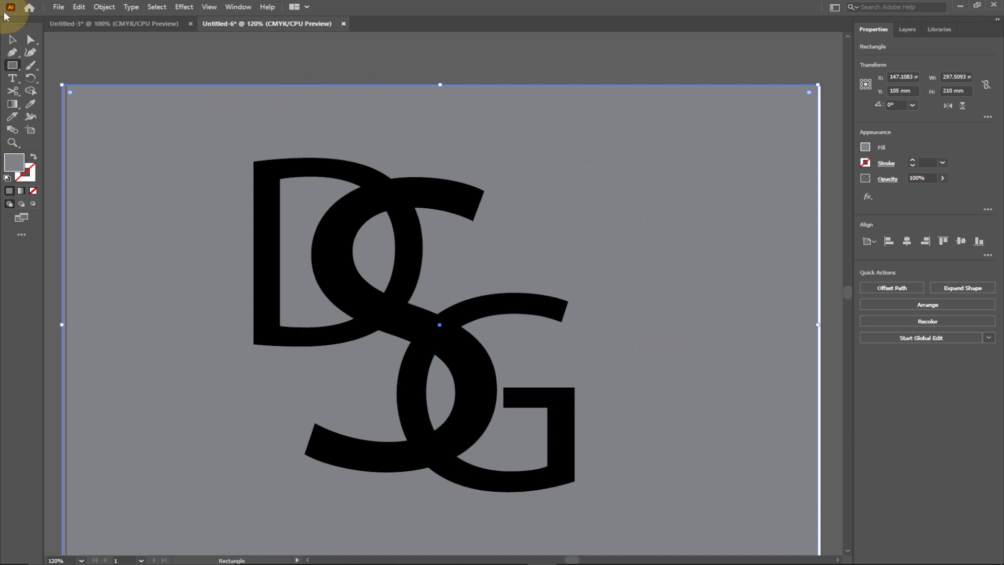
# Step: Shift the grey background rectangle slightly to the right so its left edge lines up with the artboard's left edge
pyautogui.click(13, 40)
pyautogui.moveTo(167, 135); pyautogui.dragTo(172, 133)
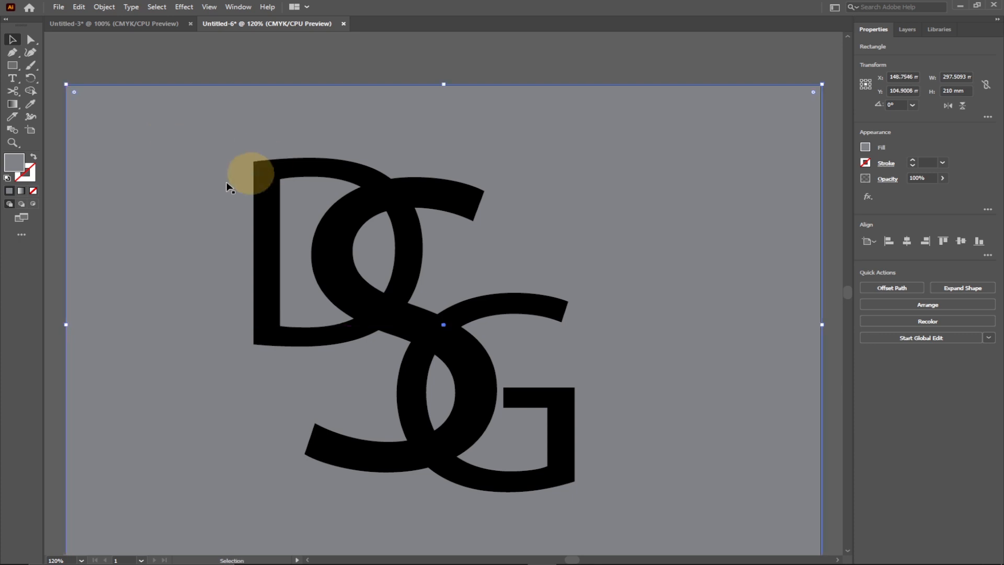
pyautogui.scroll(-5, 848, 294)
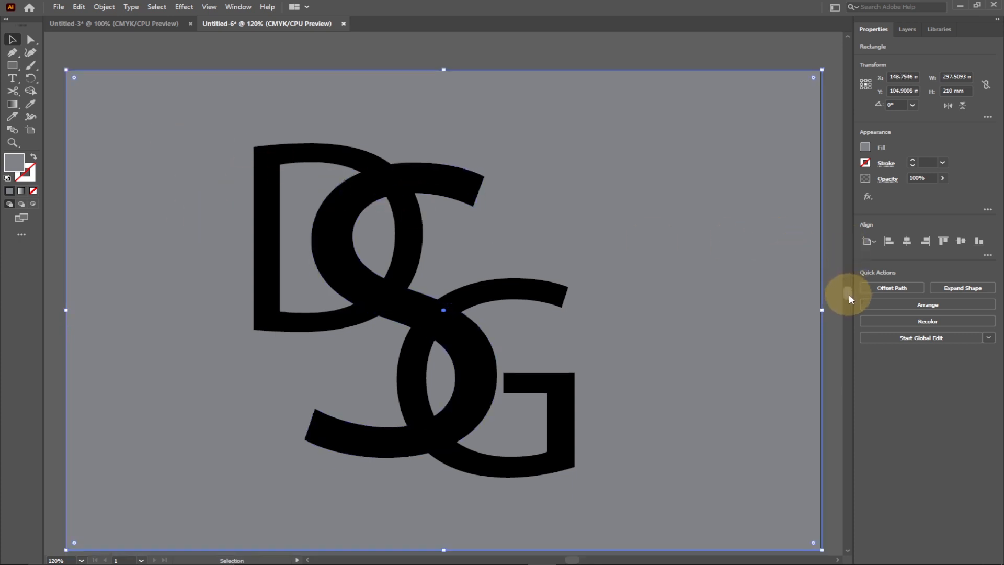
pyautogui.scroll(2, 776, 291)
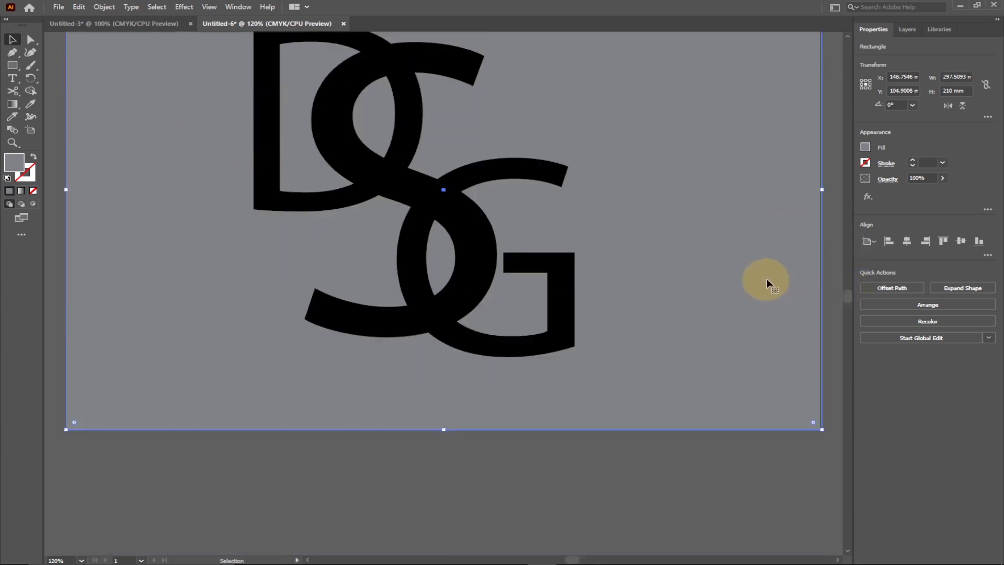
# Step: Change the fill of the letter S to white
pyautogui.click(433, 95)
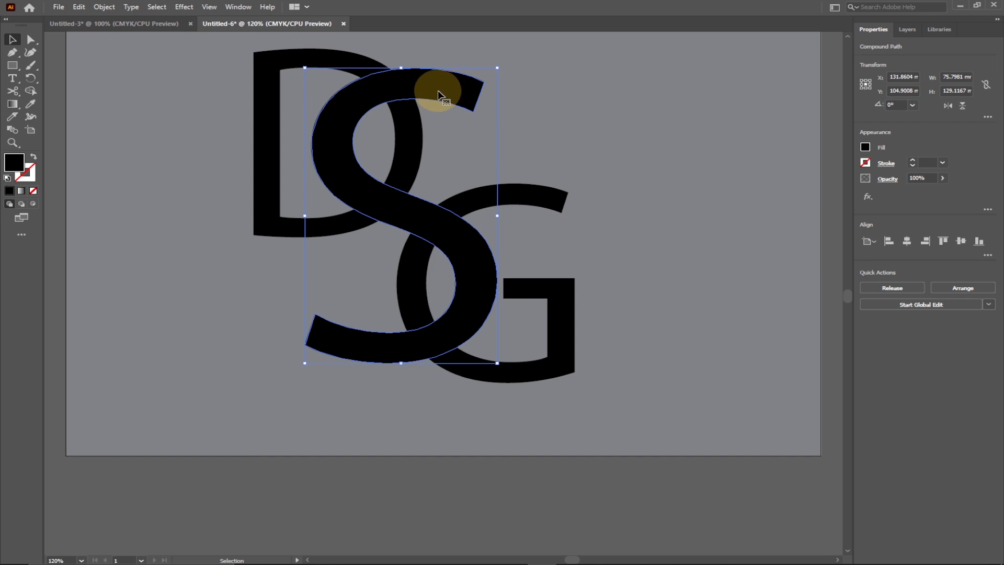
pyautogui.click(865, 148)
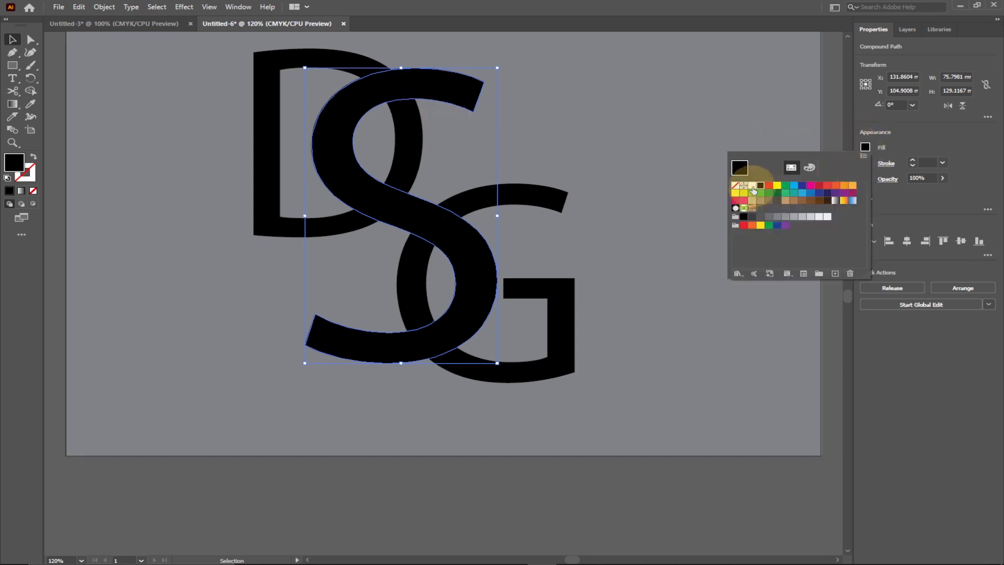
pyautogui.click(752, 186)
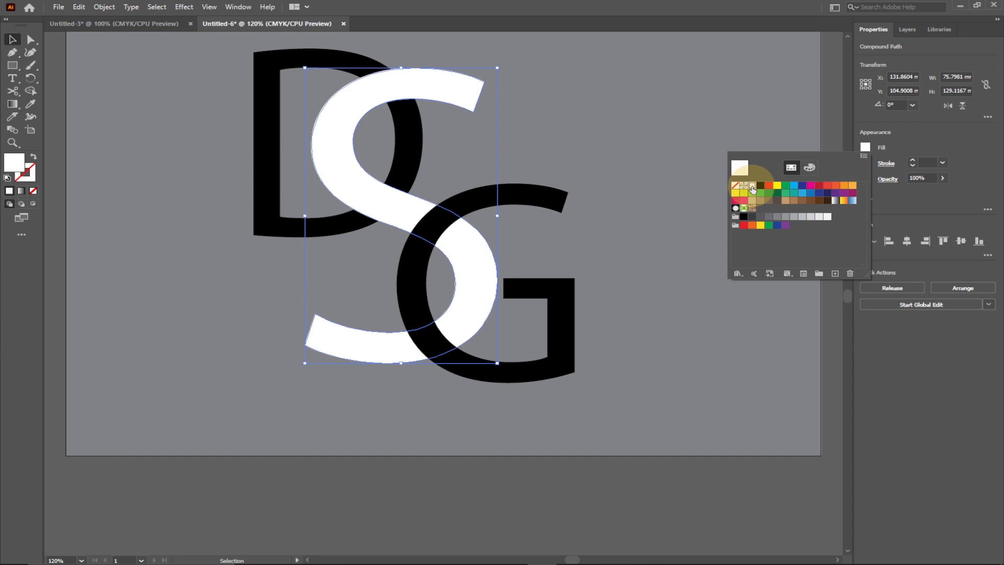
pyautogui.click(599, 165)
# Step: Examine how the letters interlock in the finished Untitled-3 monogram and compare the S's crossings in Untitled-6
pyautogui.click(124, 24)
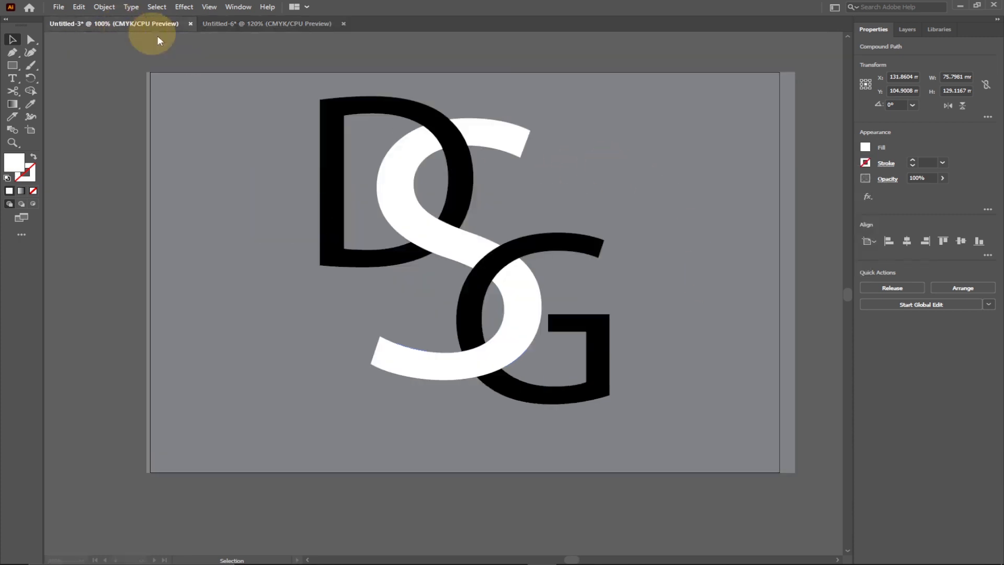
pyautogui.click(552, 270)
pyautogui.click(257, 22)
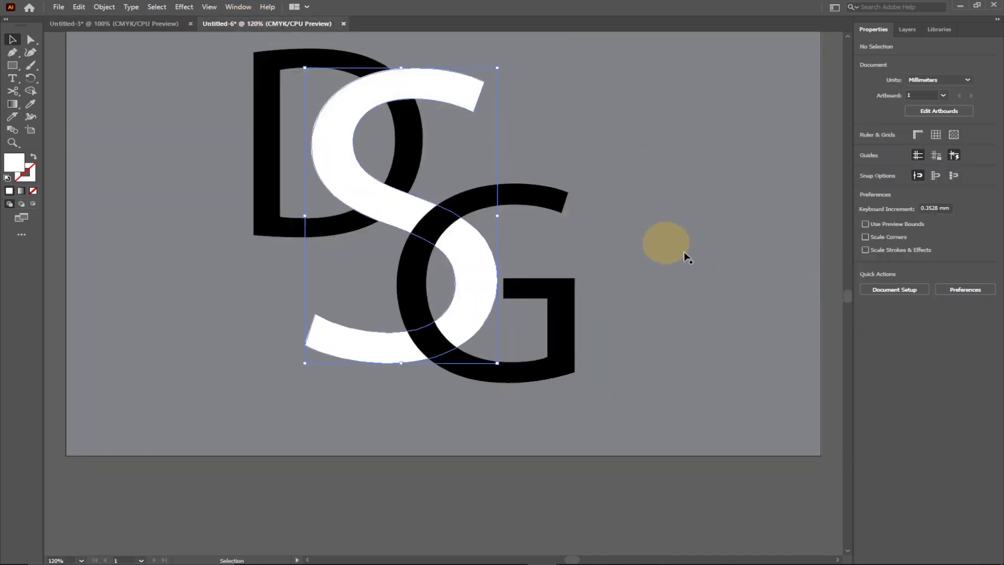
pyautogui.scroll(2, 654, 286)
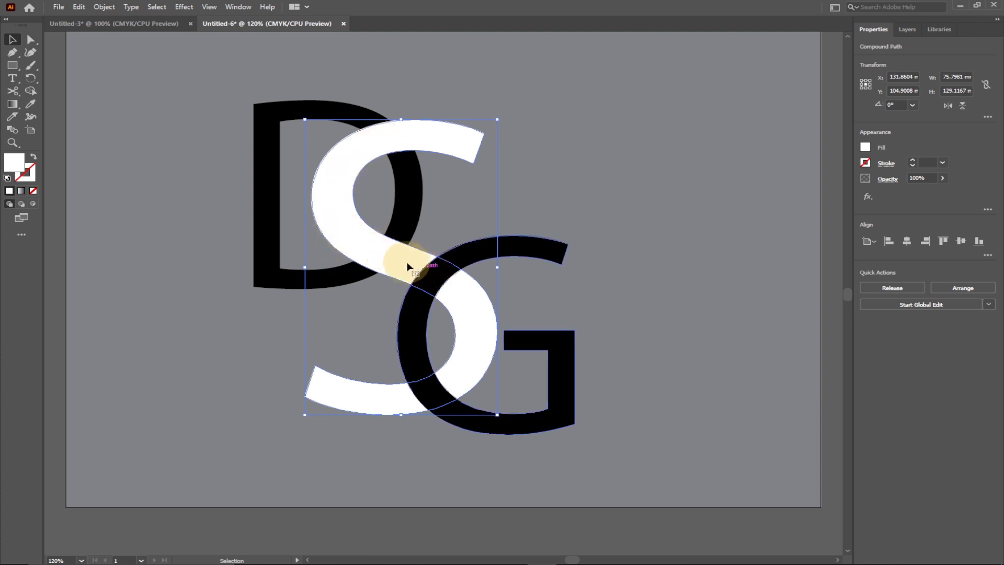
pyautogui.click(443, 282)
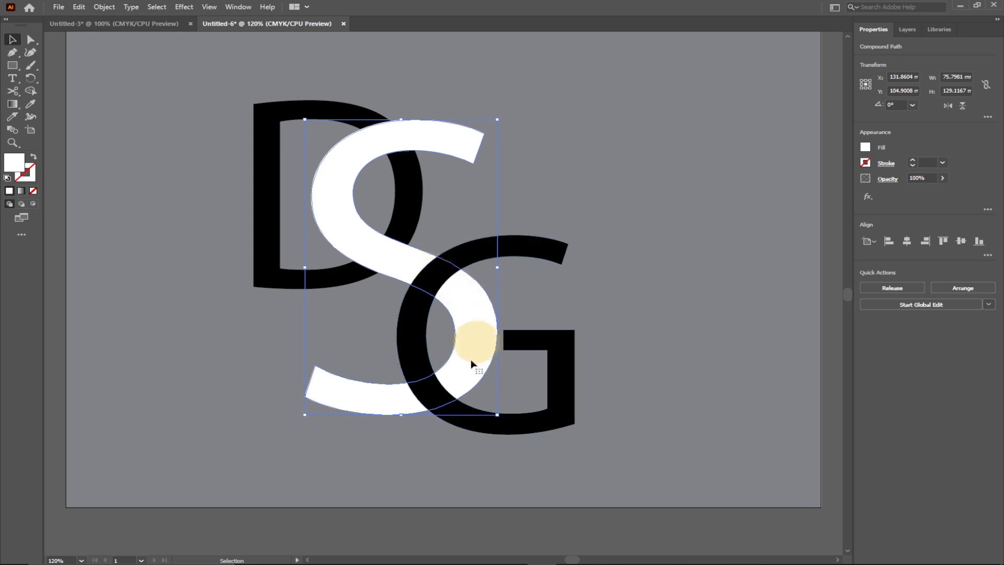
pyautogui.click(401, 400)
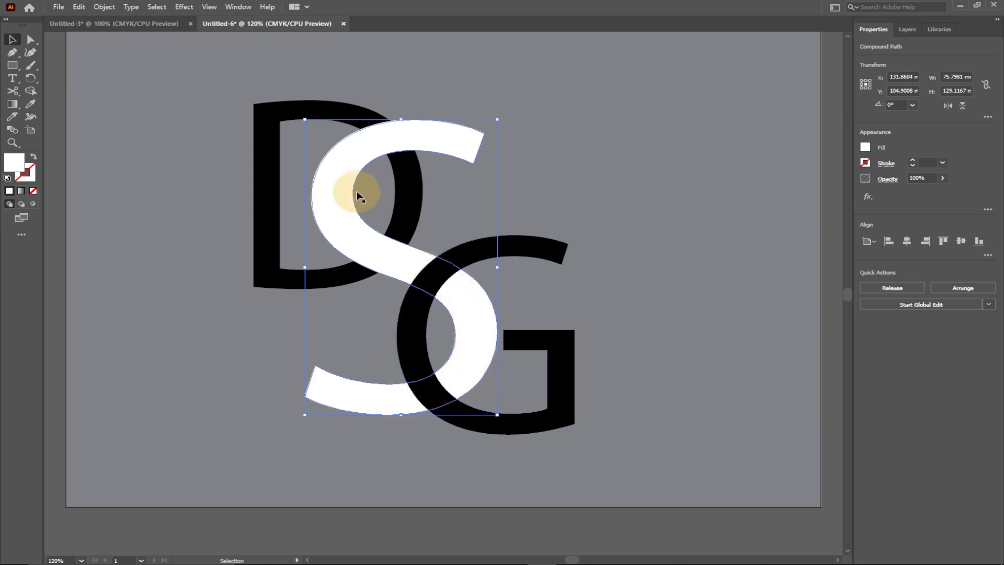
pyautogui.click(214, 158)
pyautogui.moveTo(203, 87); pyautogui.dragTo(234, 120)
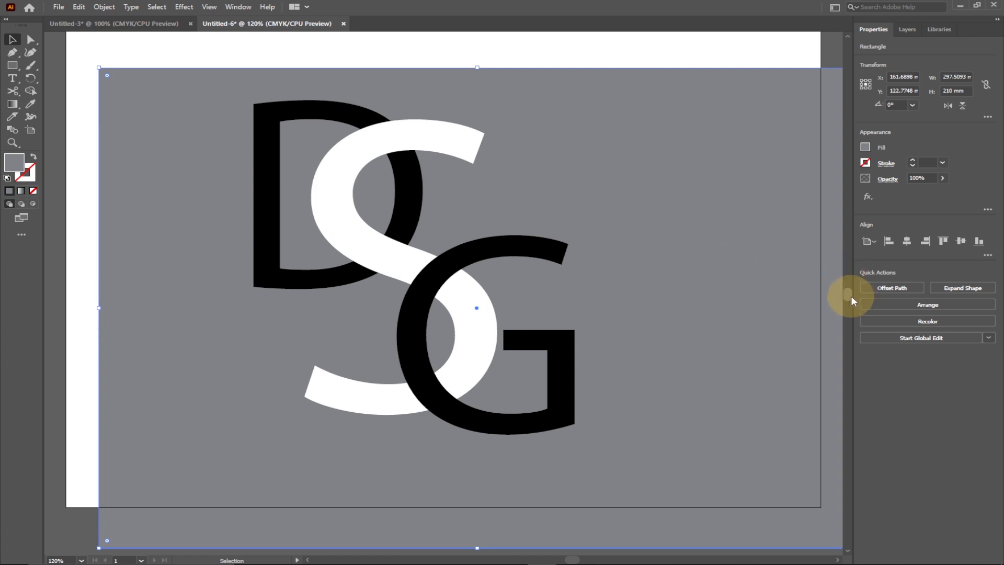
pyautogui.hotkey('ctrl', 'z')
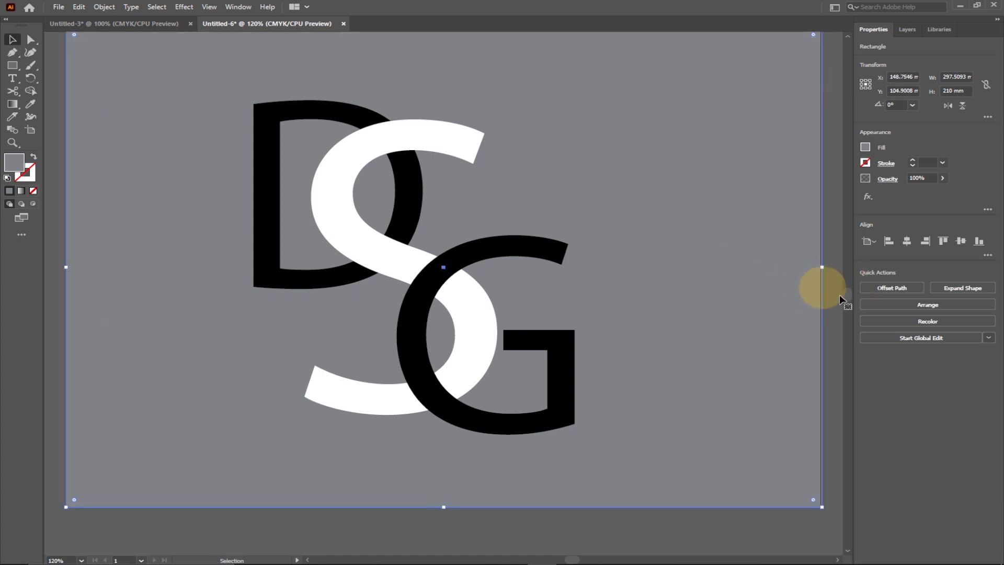
# Step: Lock the selected grey background rectangle in place behind the letters
pyautogui.scroll(2, 849, 295)
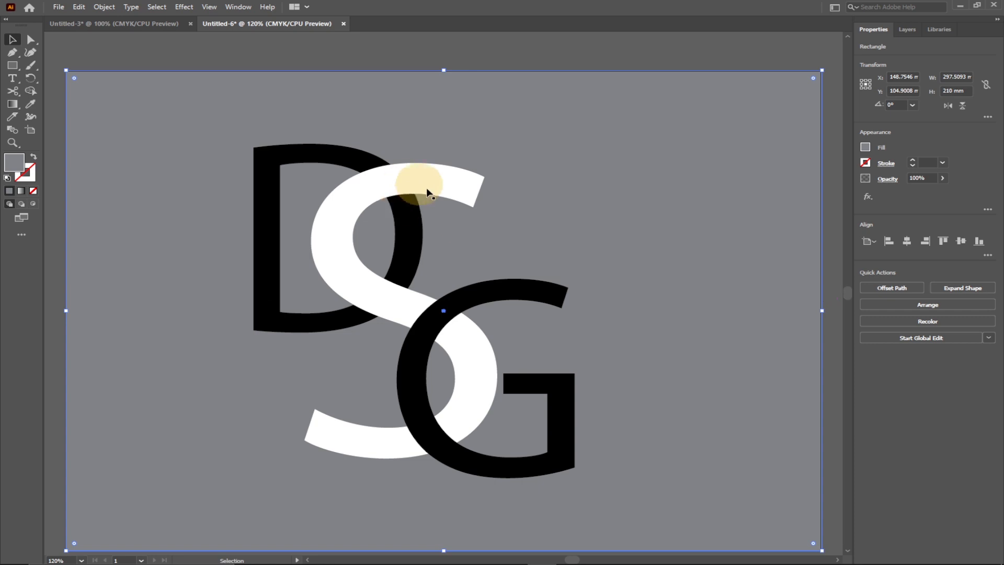
pyautogui.click(100, 7)
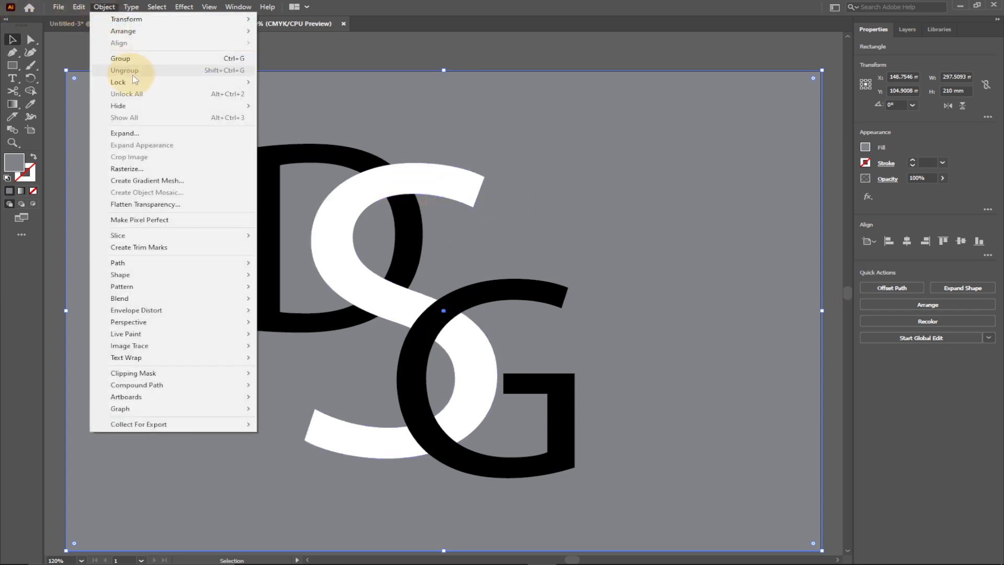
pyautogui.moveTo(134, 83)
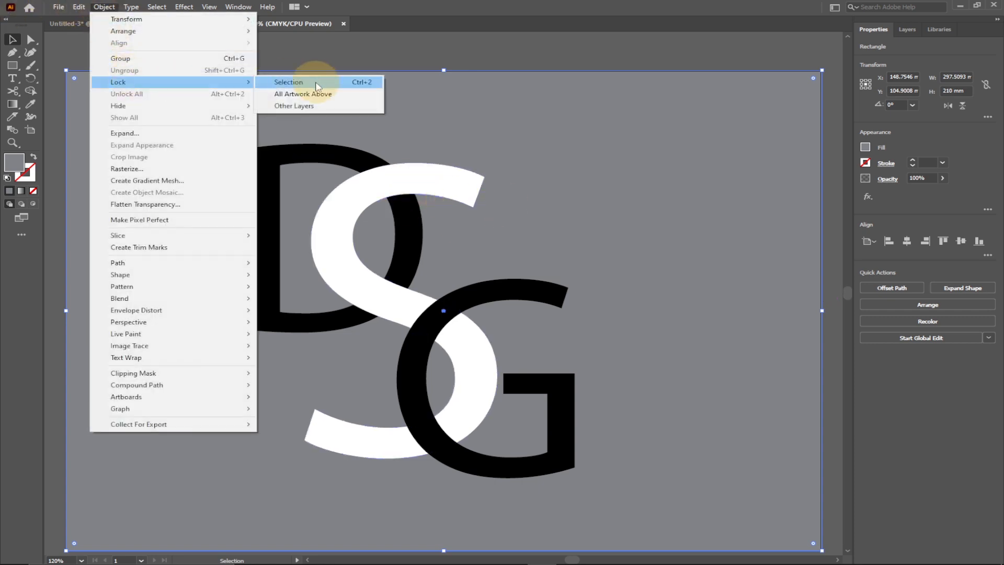
pyautogui.click(317, 84)
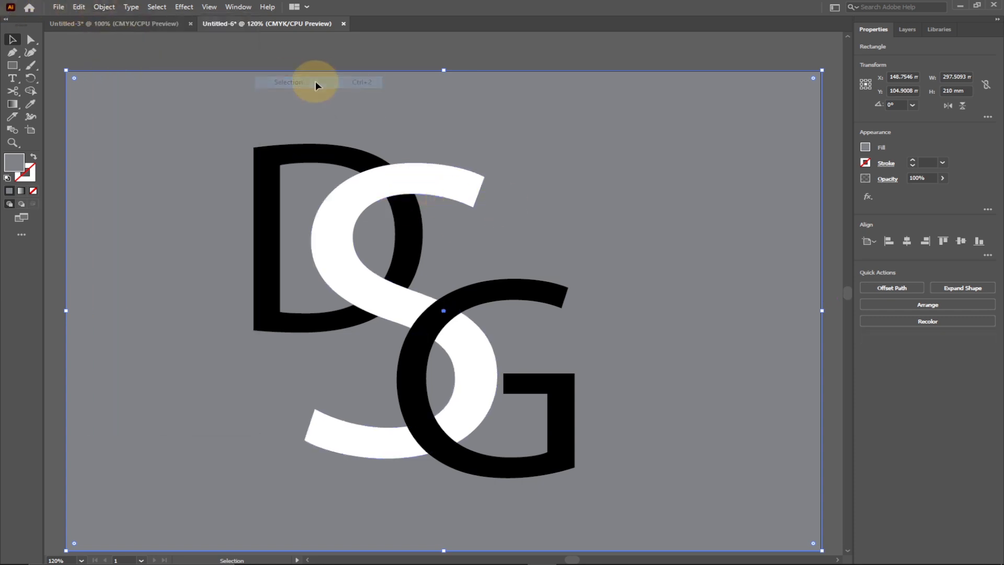
pyautogui.click(260, 175)
pyautogui.click(178, 136)
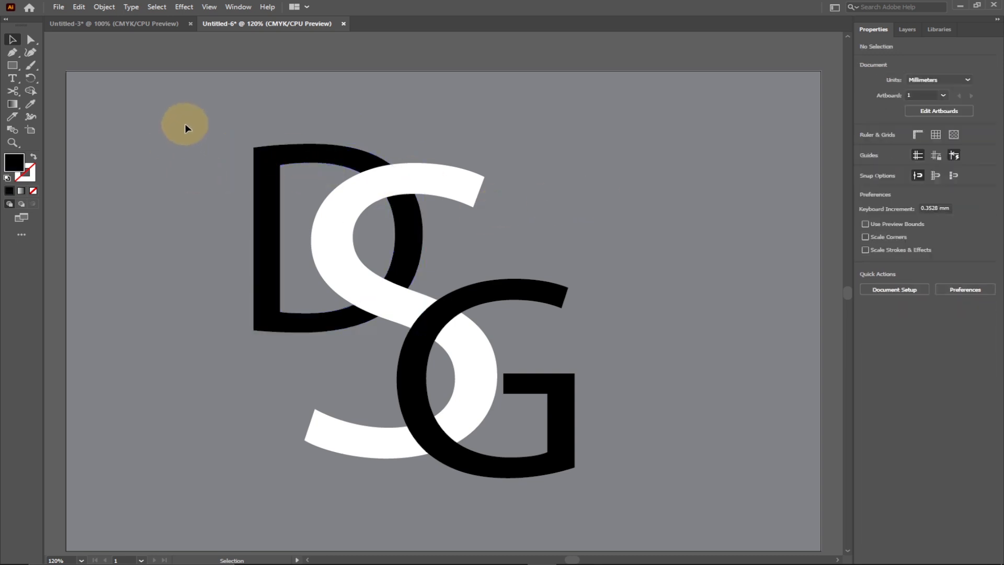
# Step: Select all three letters and use Shape Builder with black fill to separate both D–S overlaps and the upper S–G overlap
pyautogui.moveTo(648, 469); pyautogui.dragTo(651, 477)
pyautogui.click(30, 92)
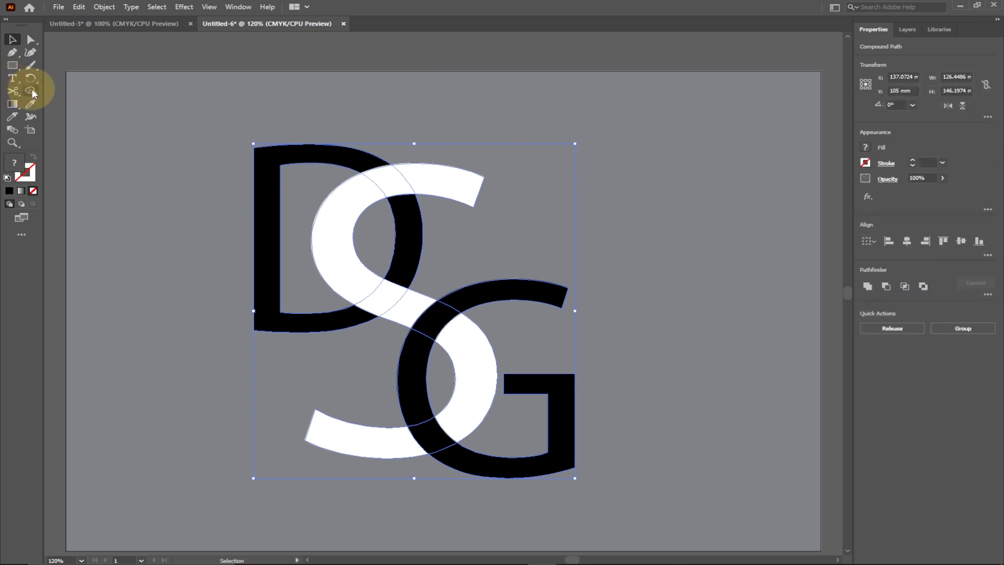
pyautogui.click(30, 93)
pyautogui.click(389, 181)
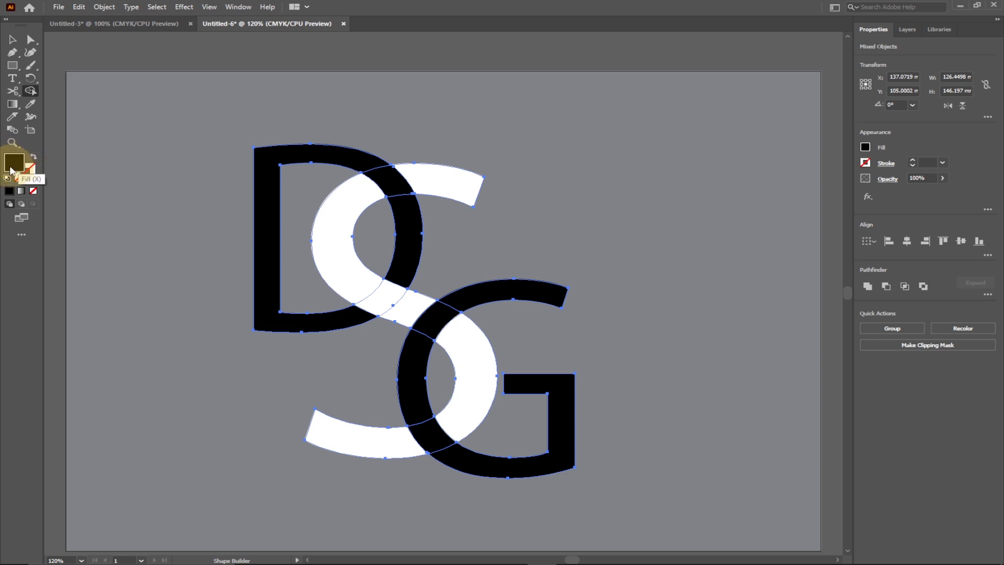
pyautogui.click(28, 166)
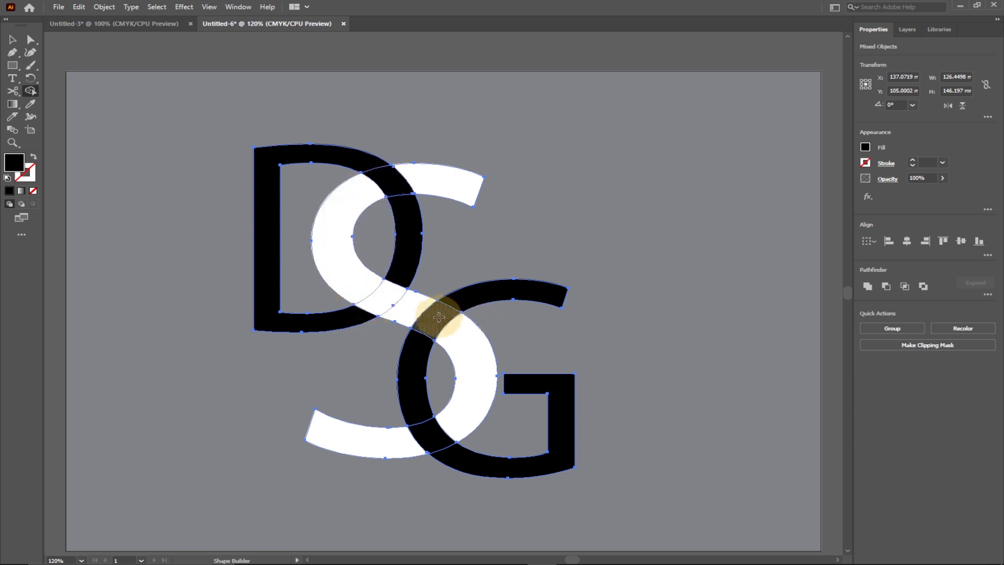
pyautogui.click(439, 317)
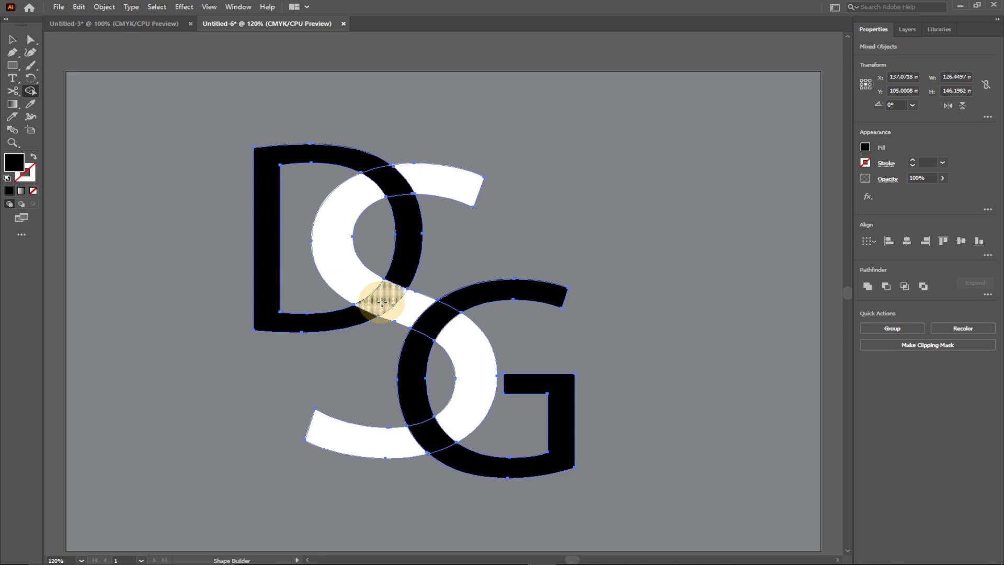
pyautogui.click(385, 301)
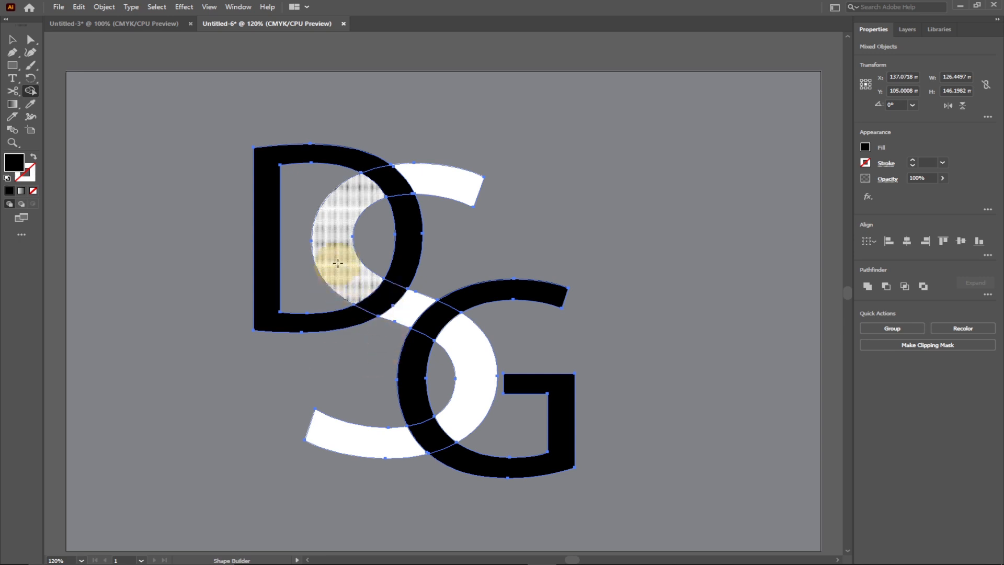
# Step: Recolour the upper D–S overlap piece white by sampling the S with the Eyedropper, and deselect it
pyautogui.click(12, 42)
pyautogui.click(281, 165)
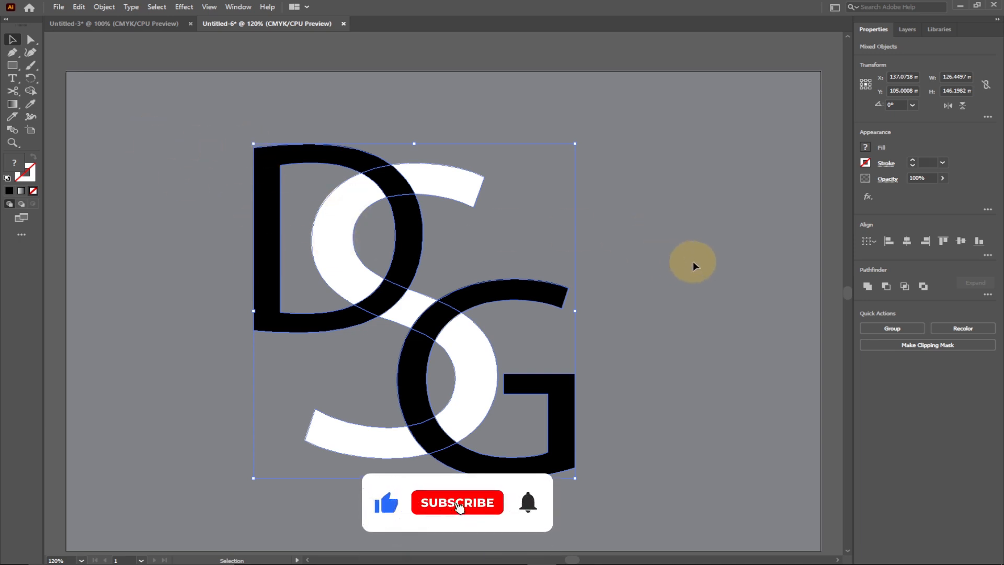
pyautogui.scroll(-1, 692, 261)
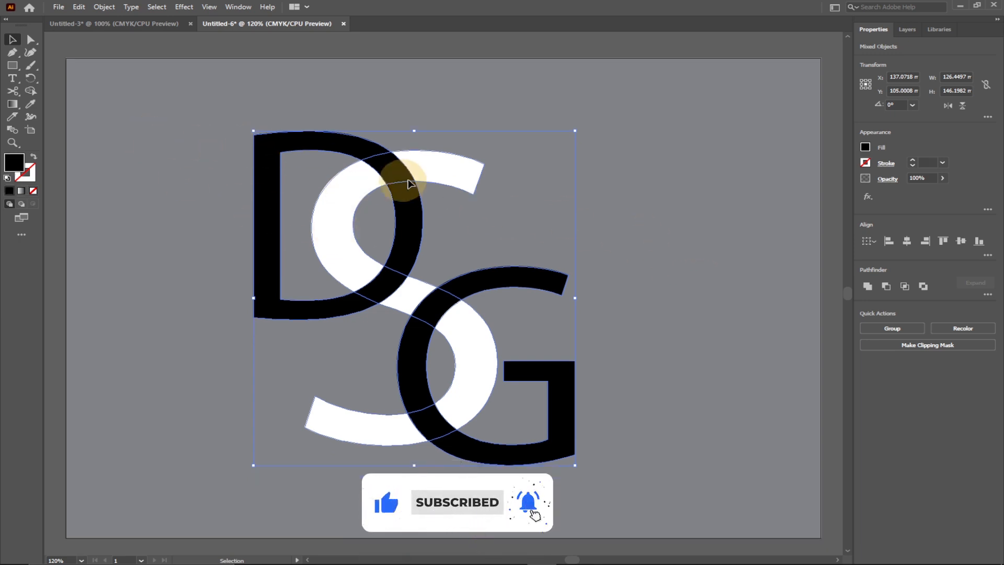
pyautogui.hotkey('ctrl', 'shift', 'a')
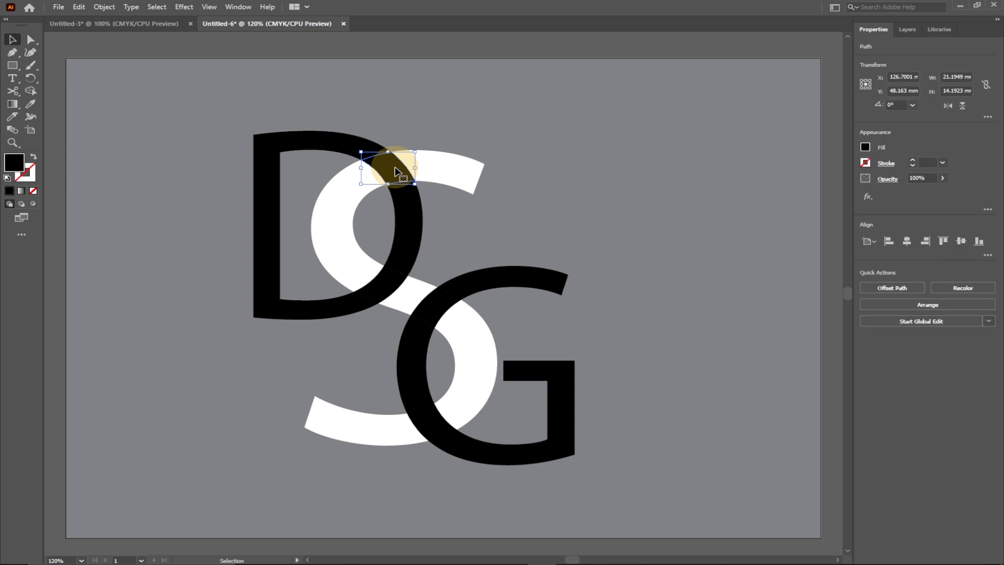
pyautogui.click(30, 105)
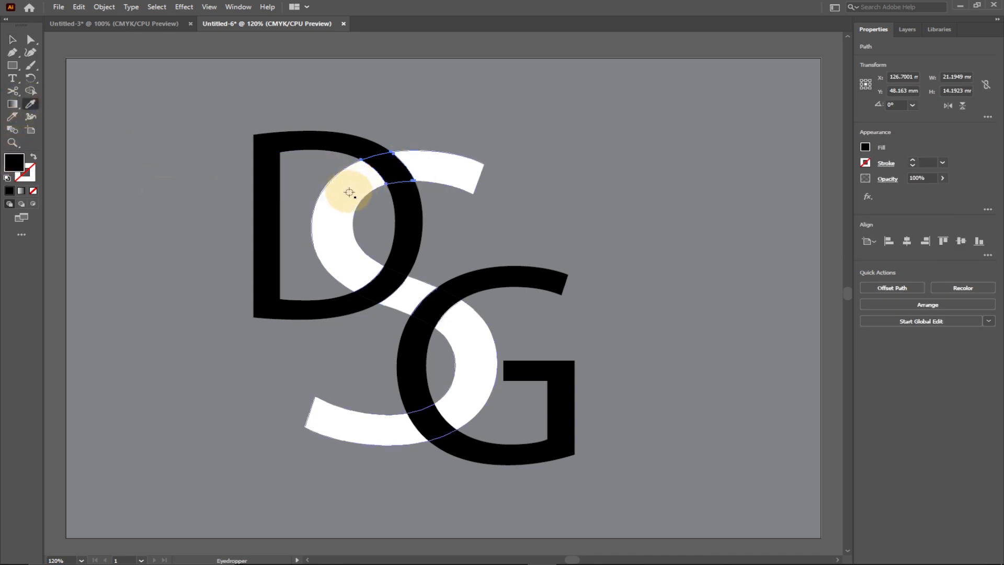
pyautogui.click(348, 193)
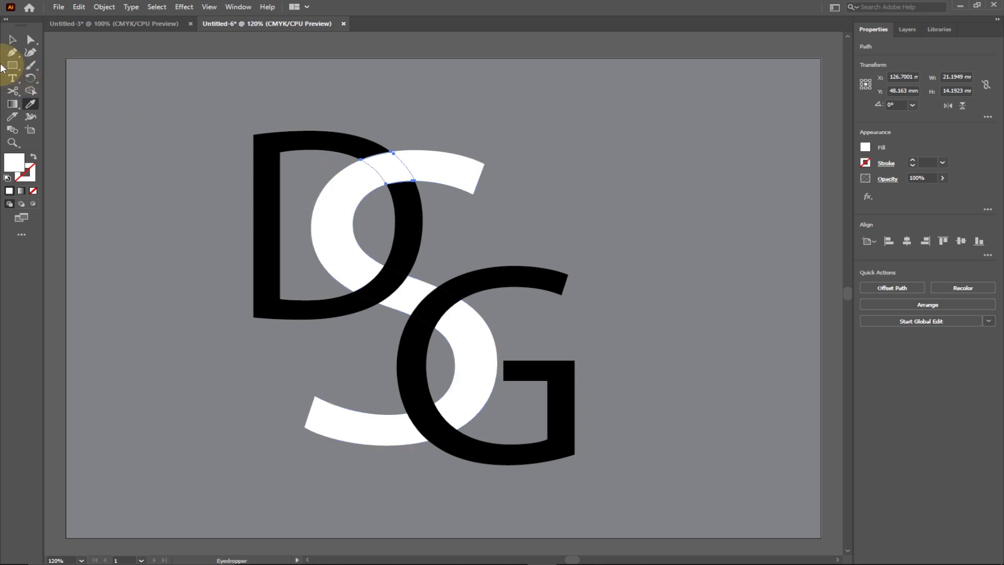
pyautogui.click(12, 37)
pyautogui.click(196, 165)
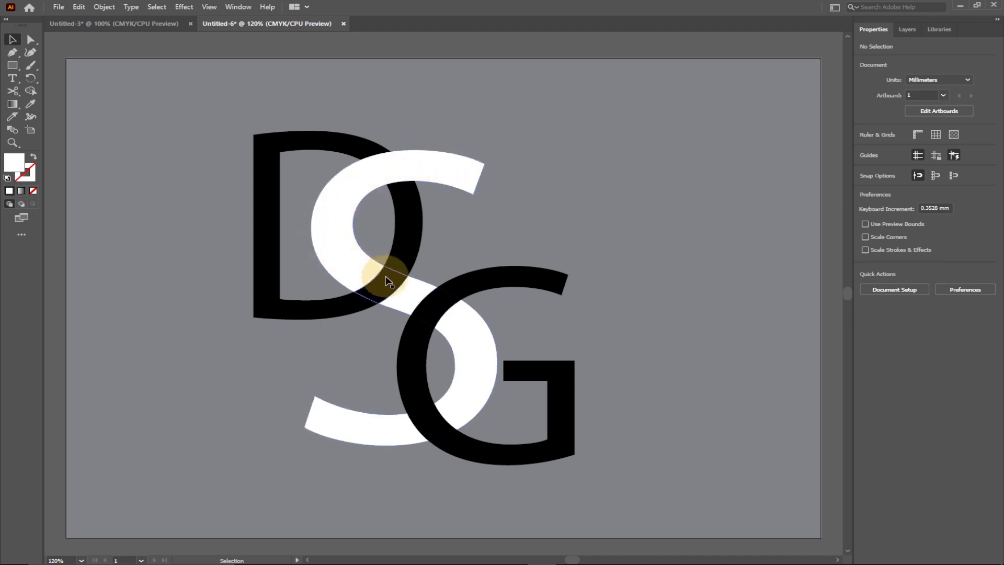
# Step: Recolour the upper S–G overlap piece white by sampling the S with the Eyedropper, and deselect it
pyautogui.click(438, 312)
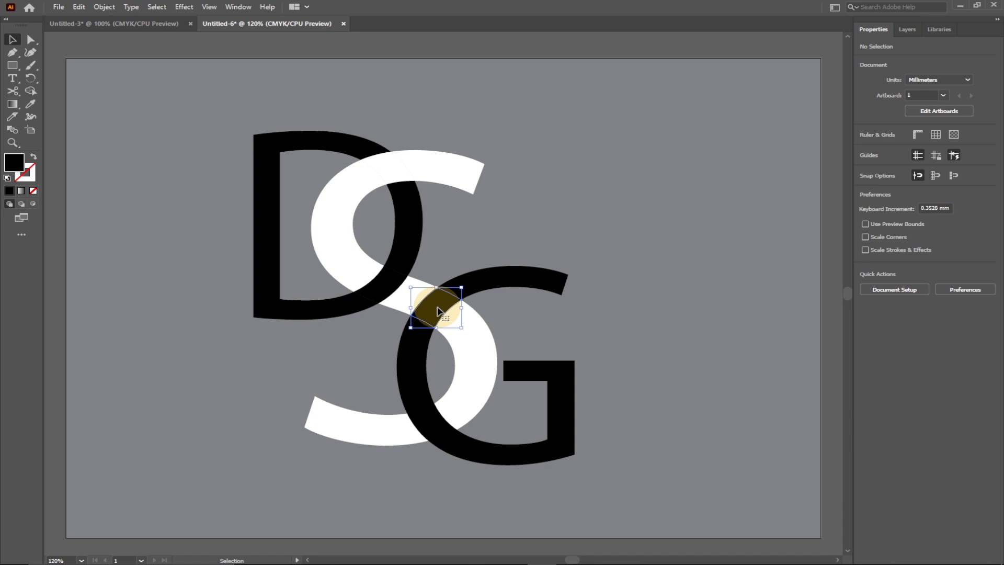
pyautogui.click(29, 106)
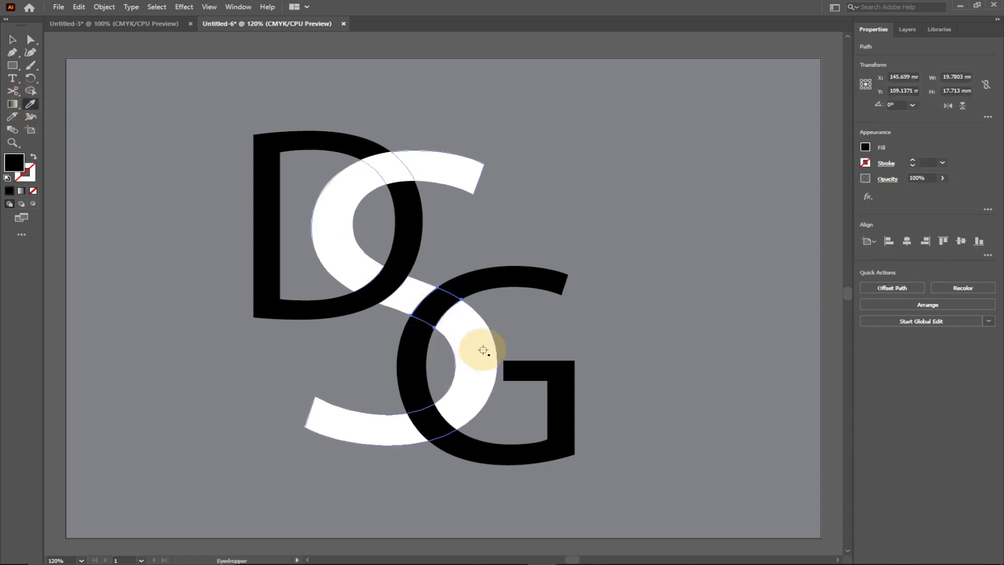
pyautogui.click(477, 352)
pyautogui.click(12, 40)
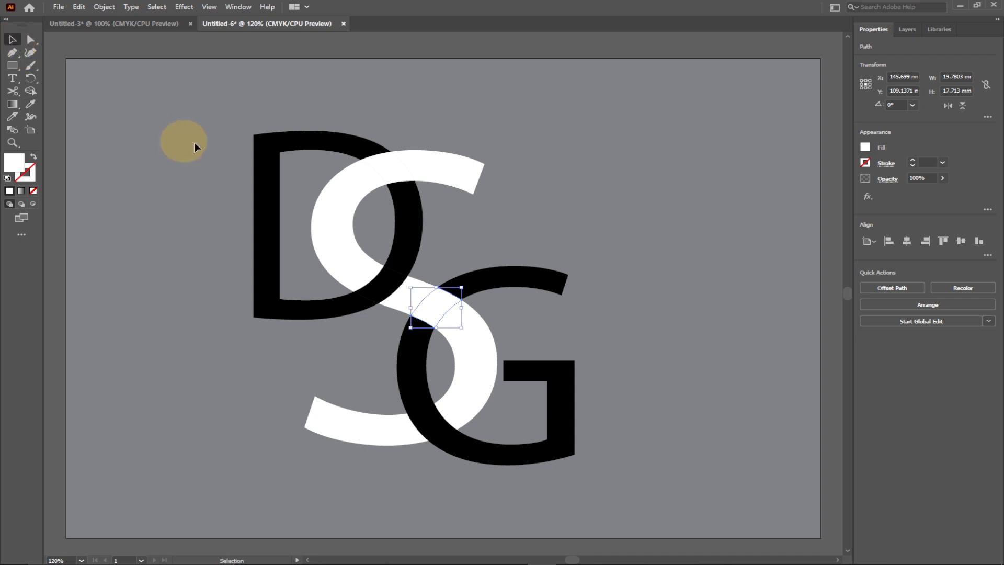
pyautogui.click(585, 123)
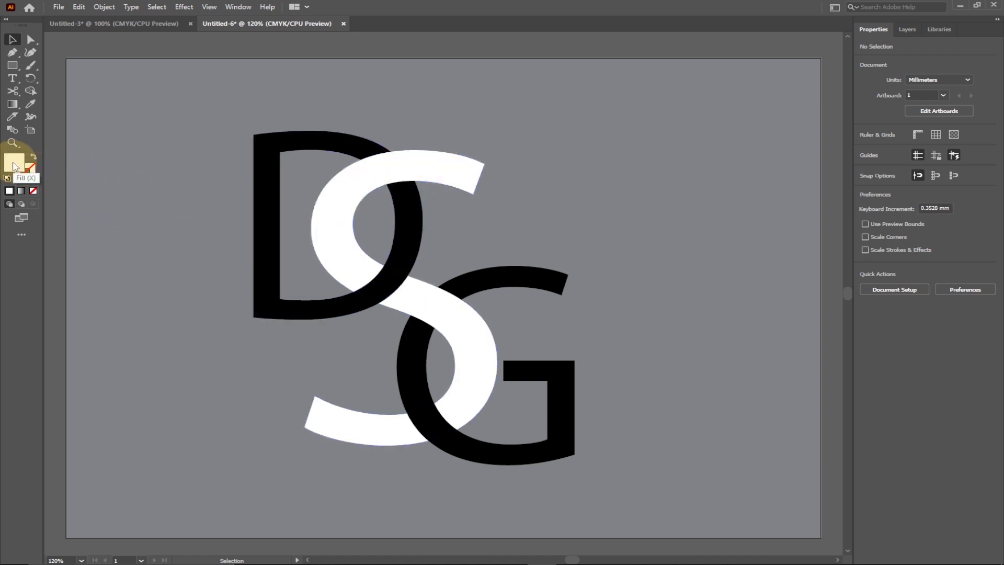
pyautogui.click(30, 92)
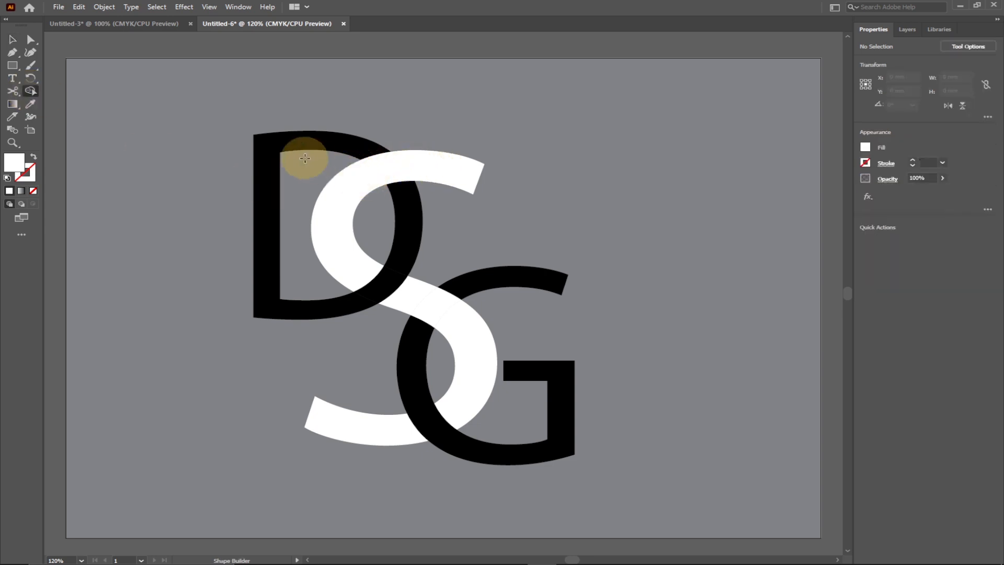
pyautogui.click(13, 42)
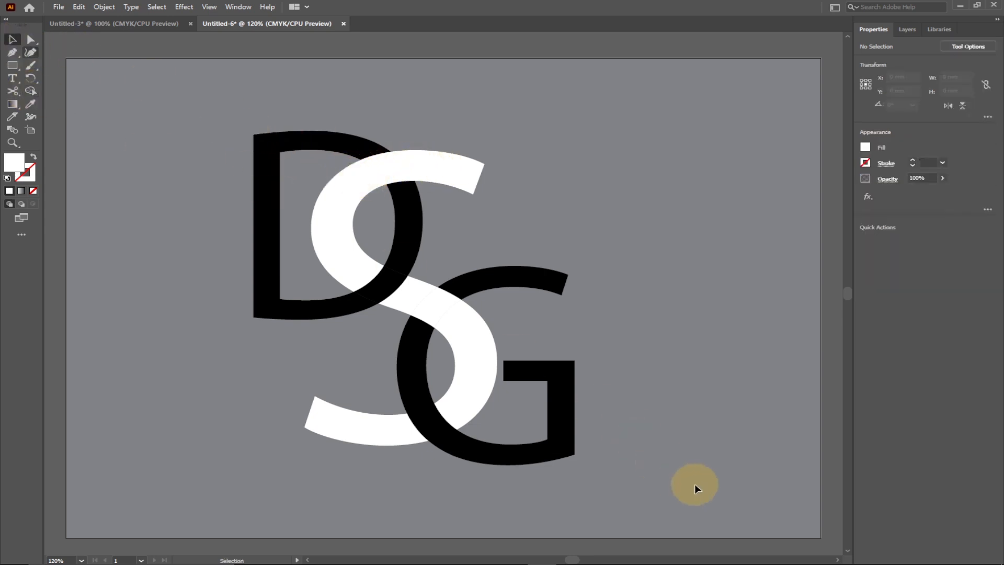
# Step: Select all letter pieces, merge the S's upper curve with its white D–S overlap piece using Shape Builder, and deselect
pyautogui.hotkey('ctrl', 'a')
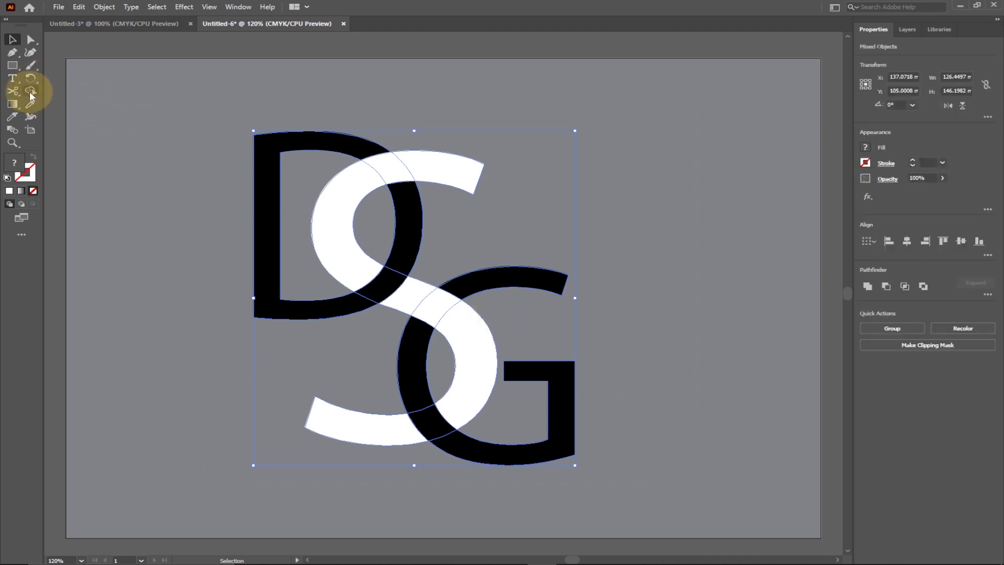
pyautogui.click(30, 94)
pyautogui.moveTo(435, 165)
pyautogui.mouseDown()
pyautogui.moveTo(402, 162)
pyautogui.moveTo(334, 193)
pyautogui.moveTo(345, 283)
pyautogui.mouseUp()
pyautogui.click(13, 40)
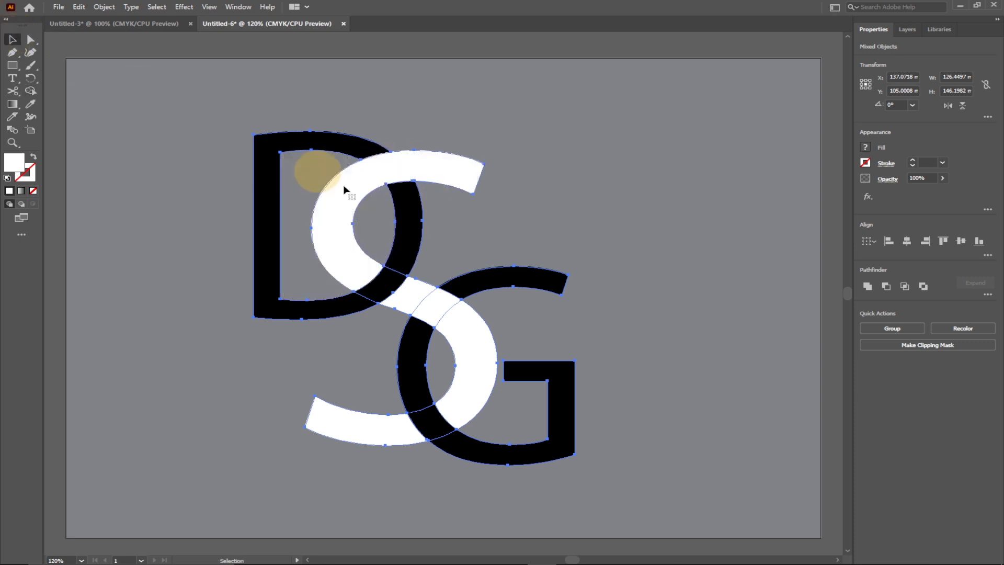
pyautogui.click(392, 173)
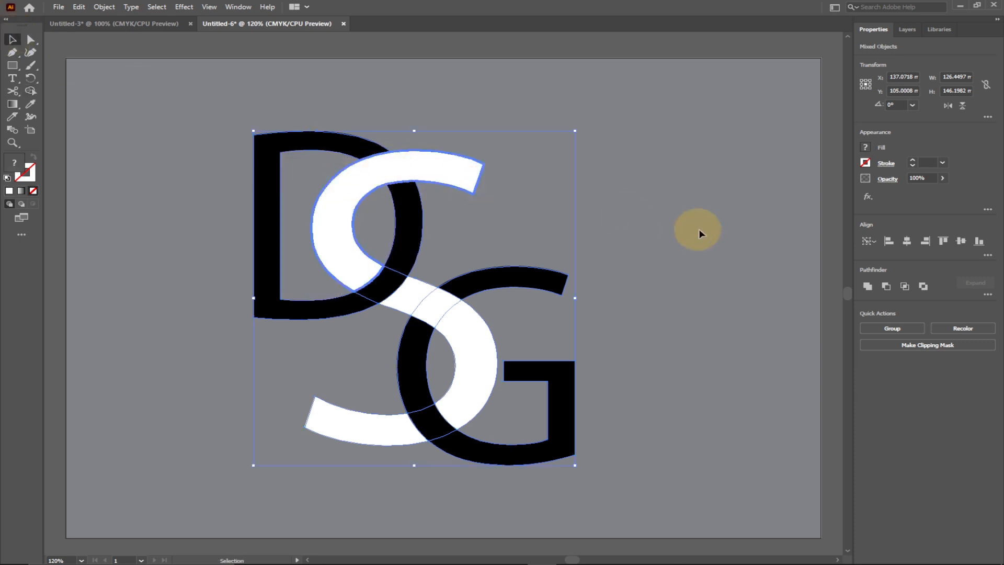
pyautogui.click(732, 227)
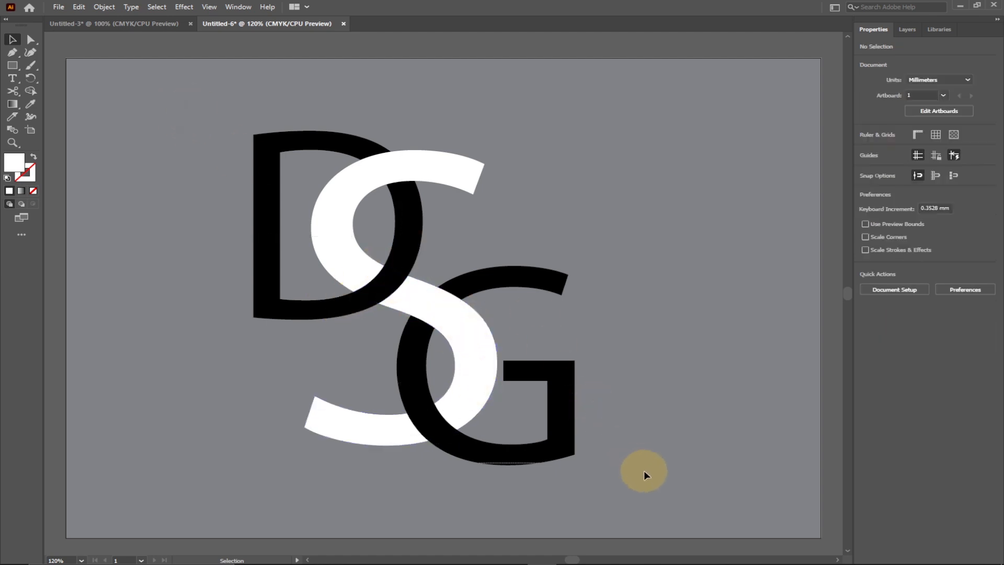
# Step: Select all letter pieces, merge the S's middle segment, upper S–G overlap and lower-right curve using Shape Builder, and deselect
pyautogui.hotkey('ctrl', 'a')
pyautogui.click(30, 91)
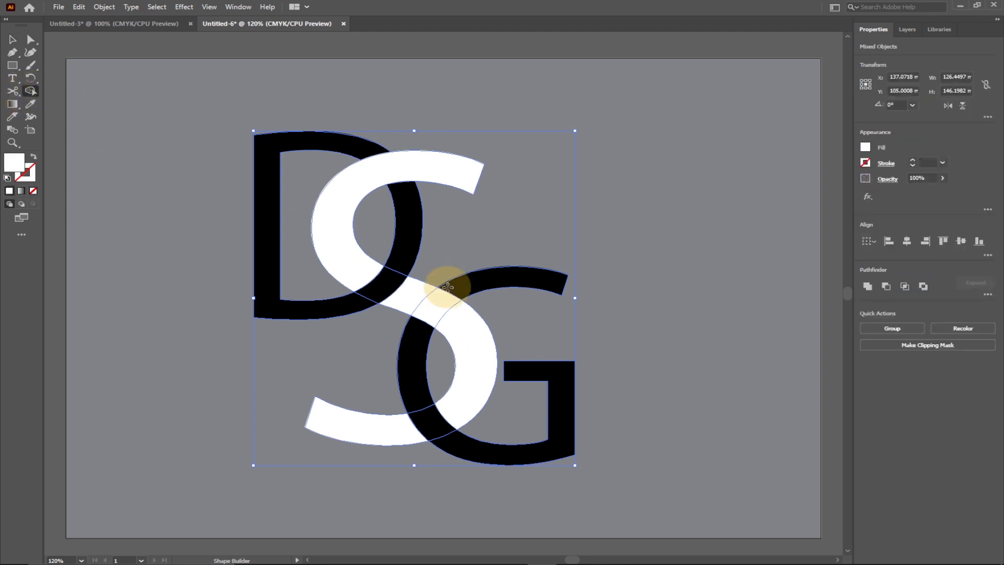
pyautogui.moveTo(414, 297)
pyautogui.mouseDown()
pyautogui.moveTo(437, 314)
pyautogui.moveTo(471, 377)
pyautogui.moveTo(482, 378)
pyautogui.mouseUp()
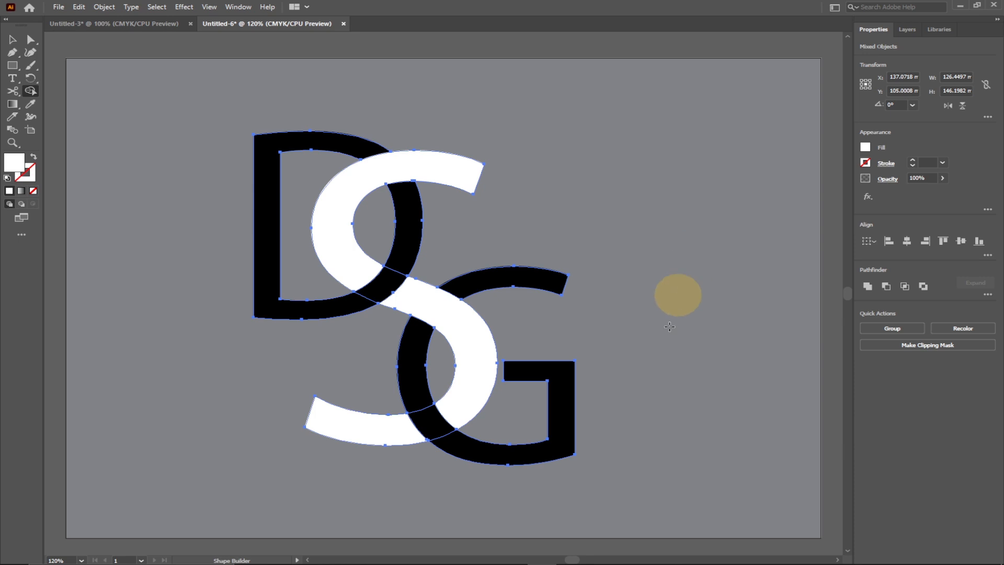
pyautogui.click(12, 40)
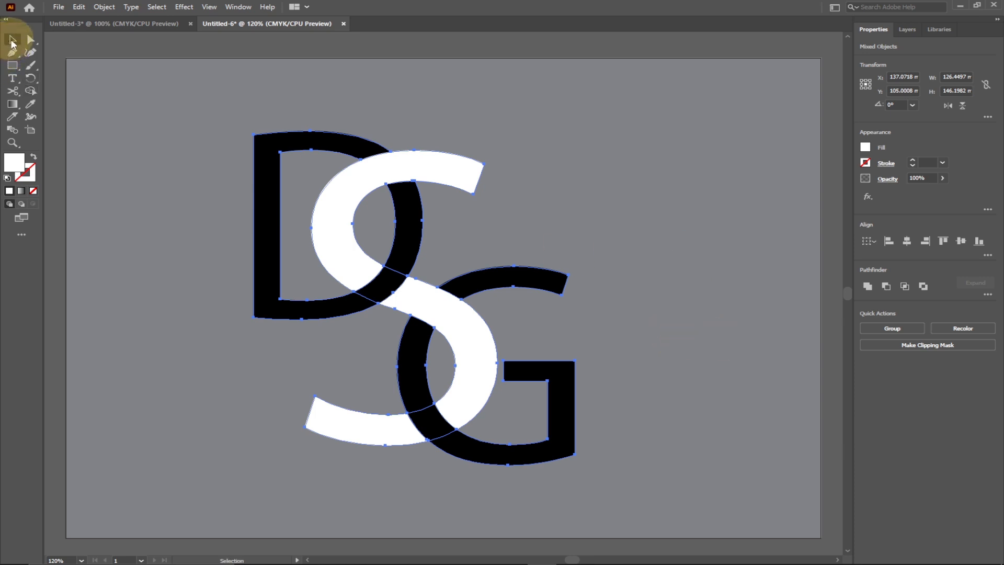
pyautogui.click(685, 343)
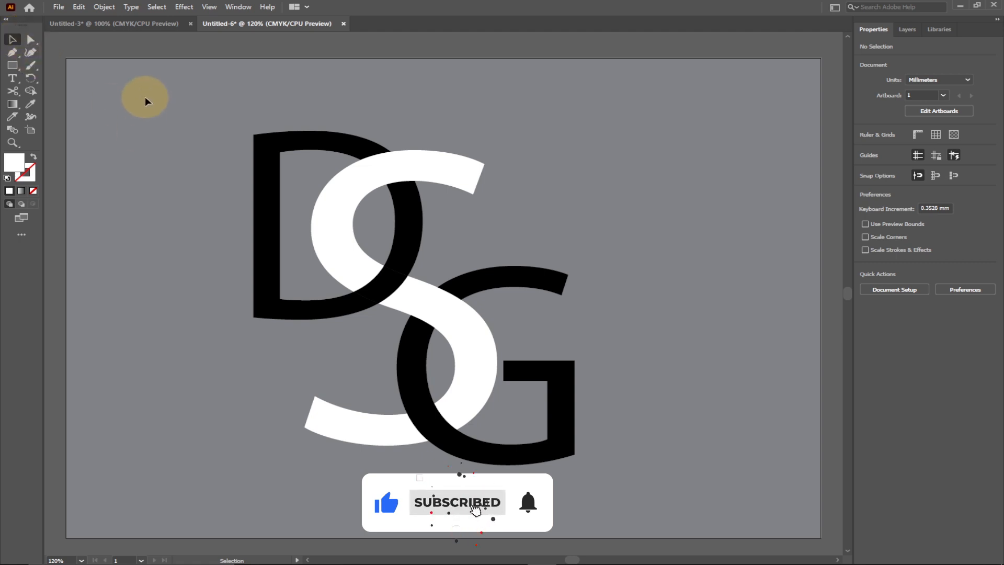
# Step: Group all the letter pieces and move the monogram right and up on the artboard to about X 153.6 mm, Y 93.6 mm
pyautogui.hotkey('ctrl', 'a')
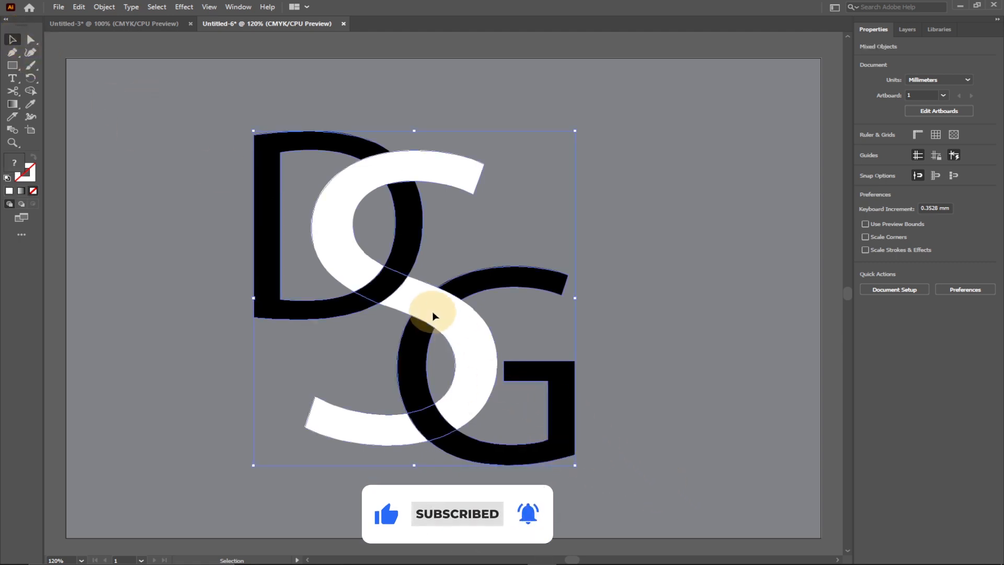
pyautogui.rightClick(433, 316)
pyautogui.click(473, 410)
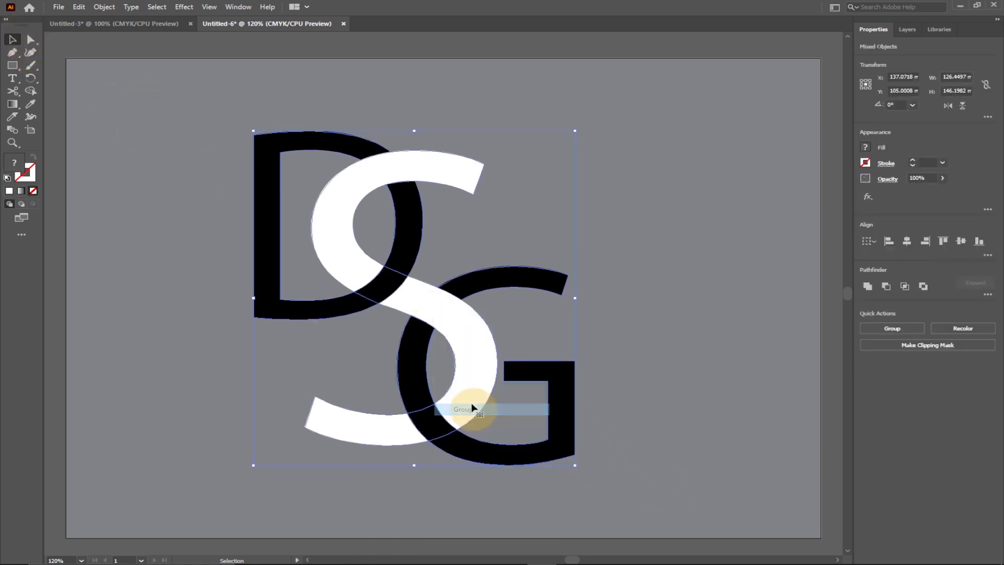
pyautogui.click(387, 95)
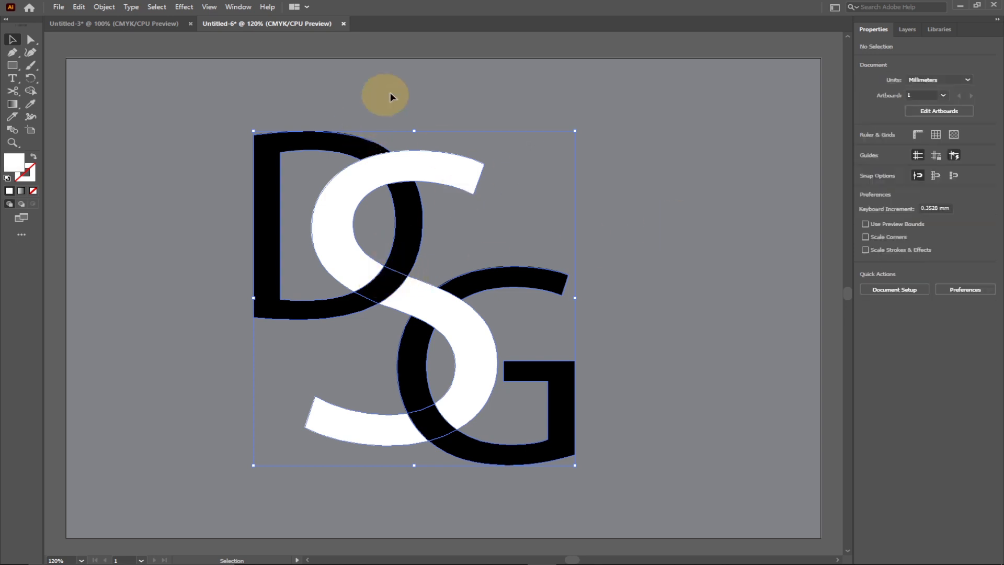
pyautogui.moveTo(371, 181); pyautogui.dragTo(437, 166)
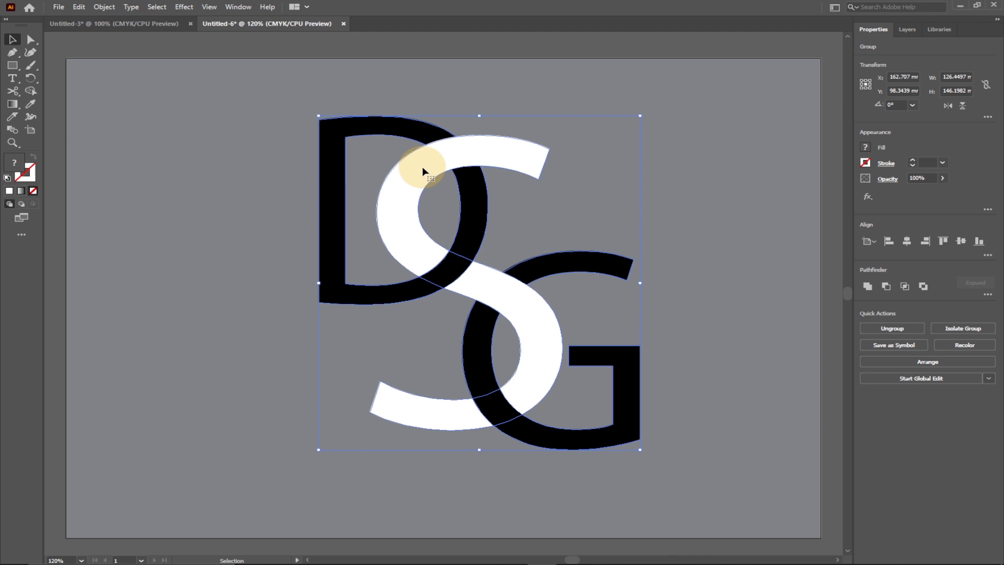
pyautogui.moveTo(438, 168); pyautogui.dragTo(416, 155)
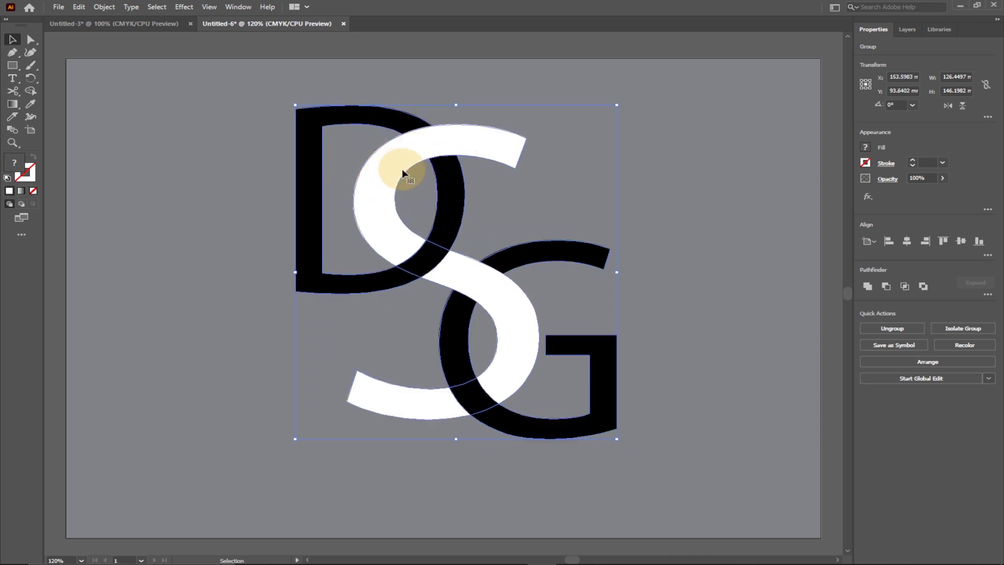